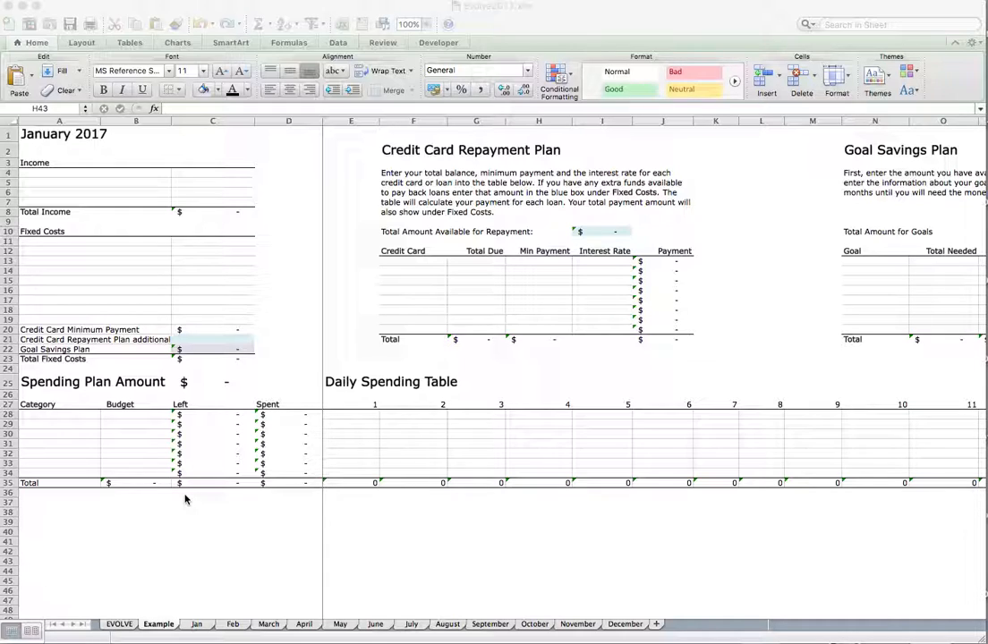
# Enter two income sources in the January 2017 Income table: Paycheck at 100 and Tutoring at 50.
pyautogui.click(91, 171)
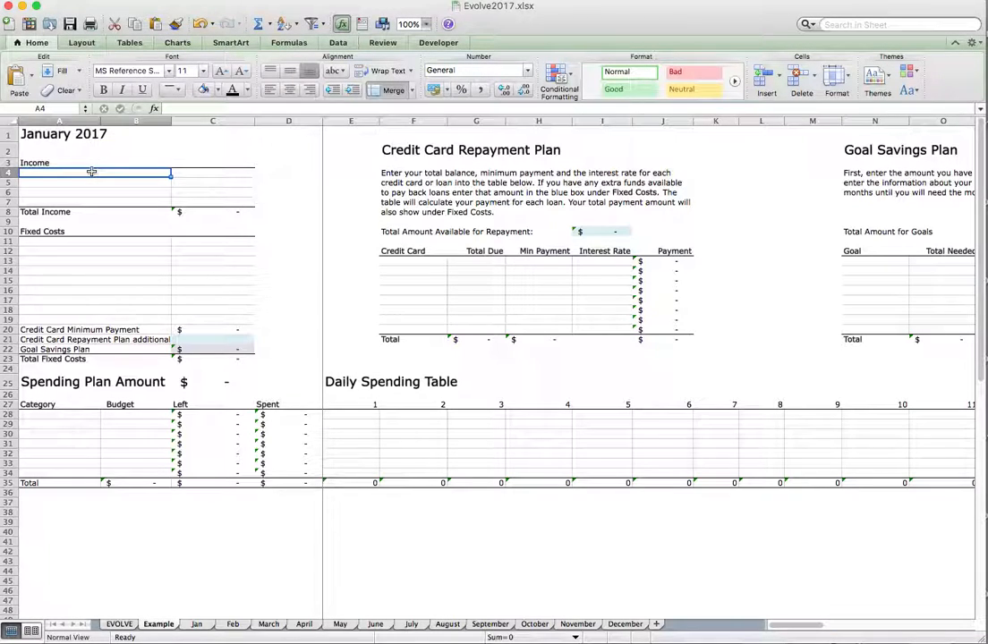
pyautogui.write('Paycheck')
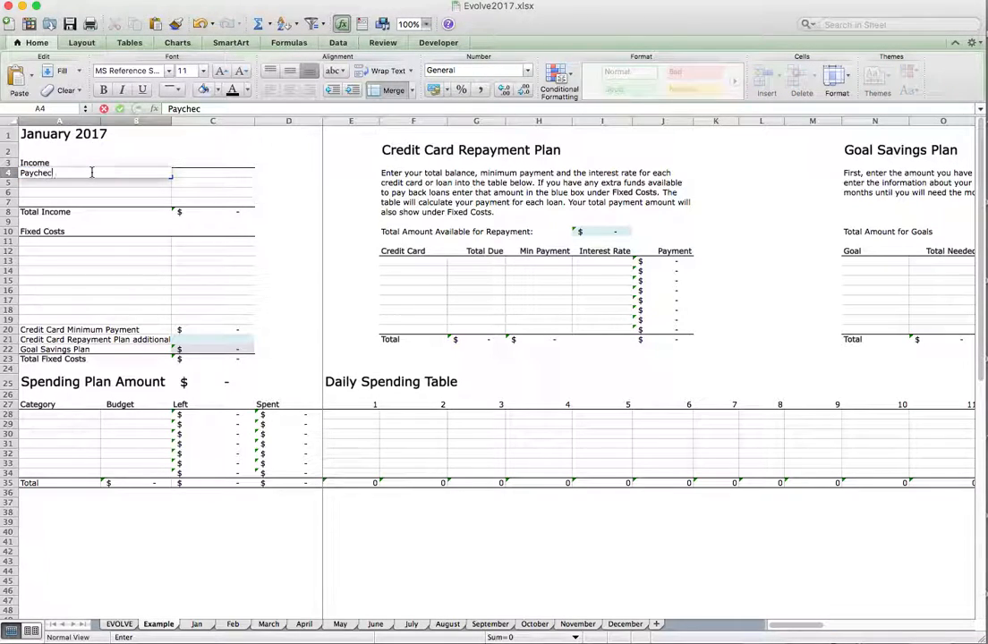
pyautogui.press('Tab')
pyautogui.write('100')
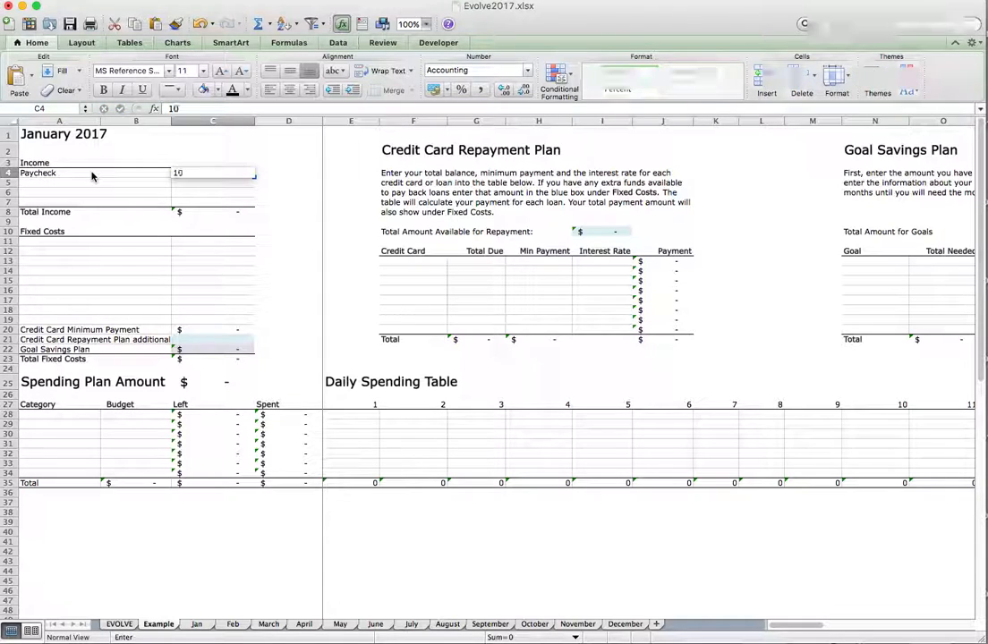
pyautogui.press('Return')
pyautogui.click(92, 178)
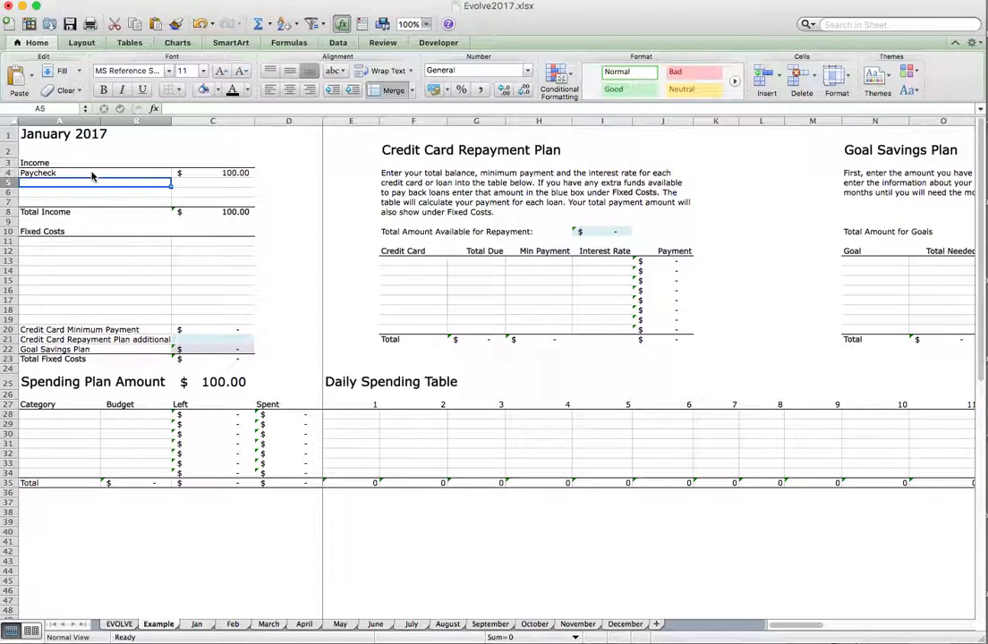
pyautogui.write('Tutoring')
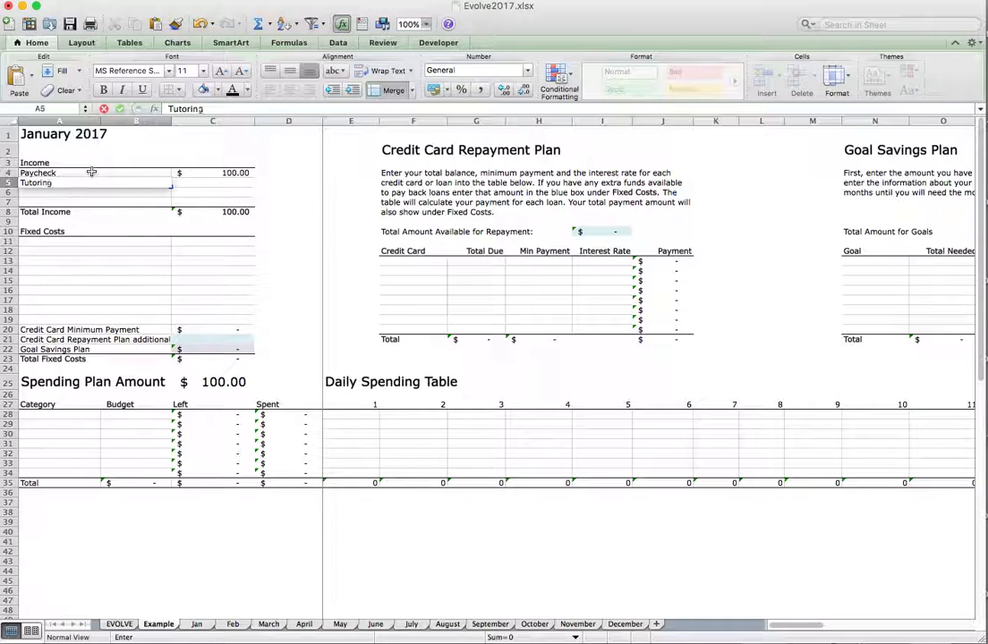
pyautogui.press('Tab')
pyautogui.write('50')
pyautogui.press('Return')
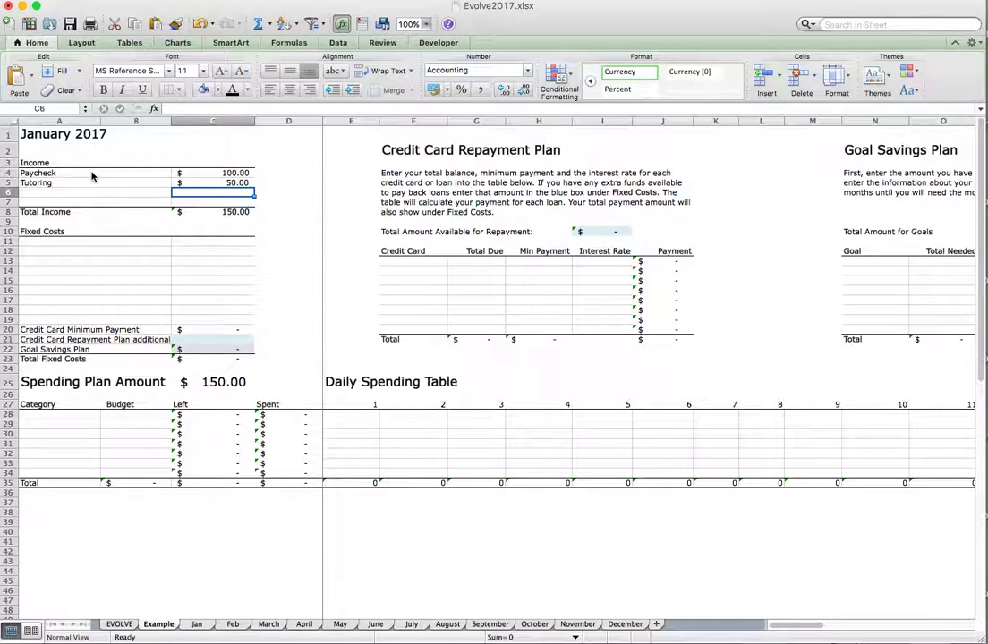
# List Rent at 5 and Utilties at 2 in the first two rows of Fixed Costs.
pyautogui.click(82, 242)
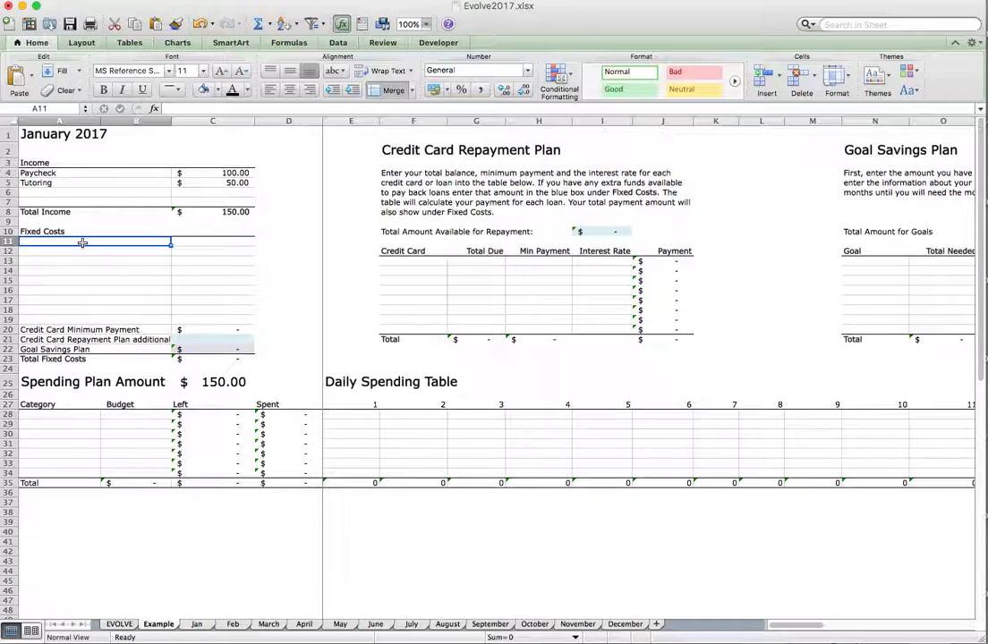
pyautogui.write('Rent')
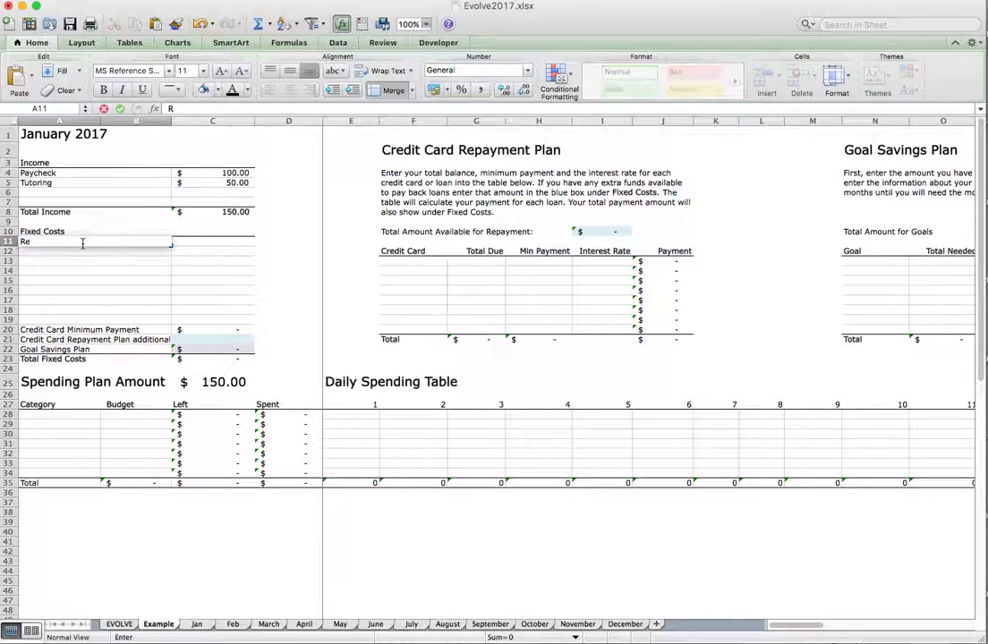
pyautogui.press('Tab')
pyautogui.write('5')
pyautogui.press('Return')
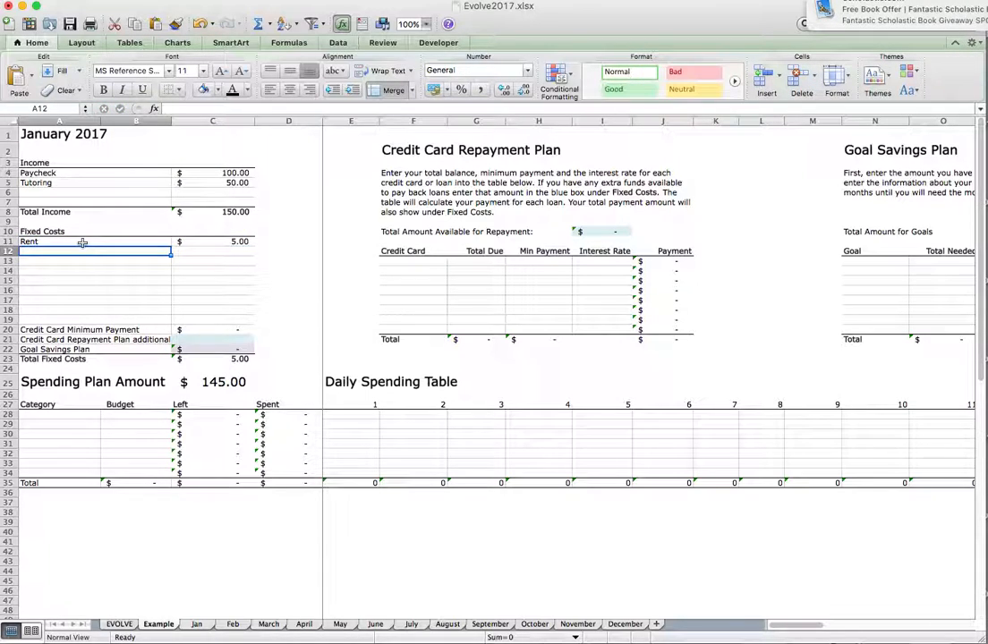
pyautogui.write('Utilities')
pyautogui.press('Tab')
pyautogui.write('2')
pyautogui.press('Return')
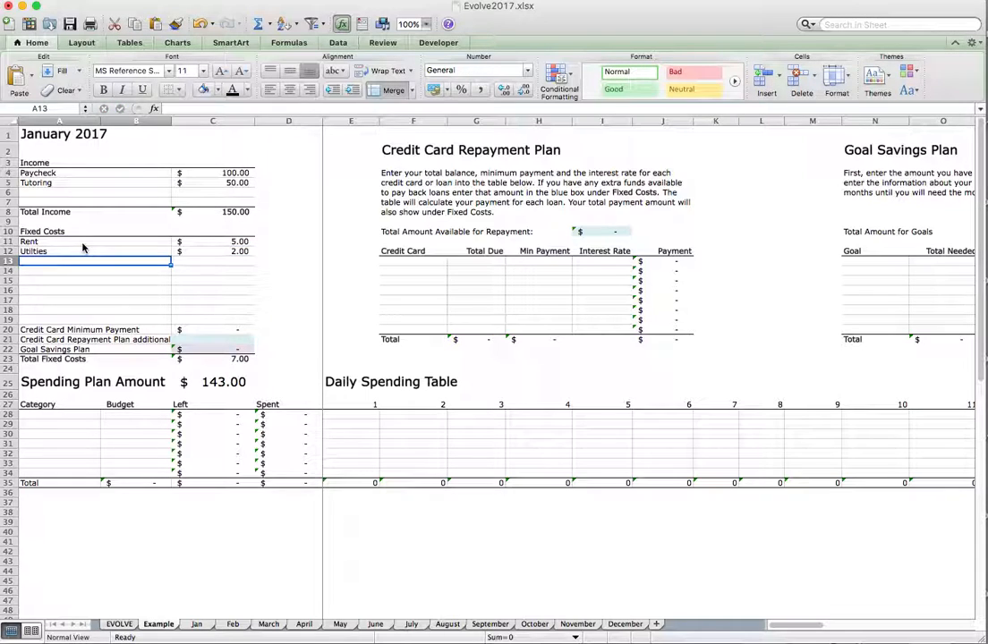
# Add Gym at 3.5 and Car at 4 to the next two rows of Fixed Costs.
pyautogui.write('Gym')
pyautogui.press('Tab')
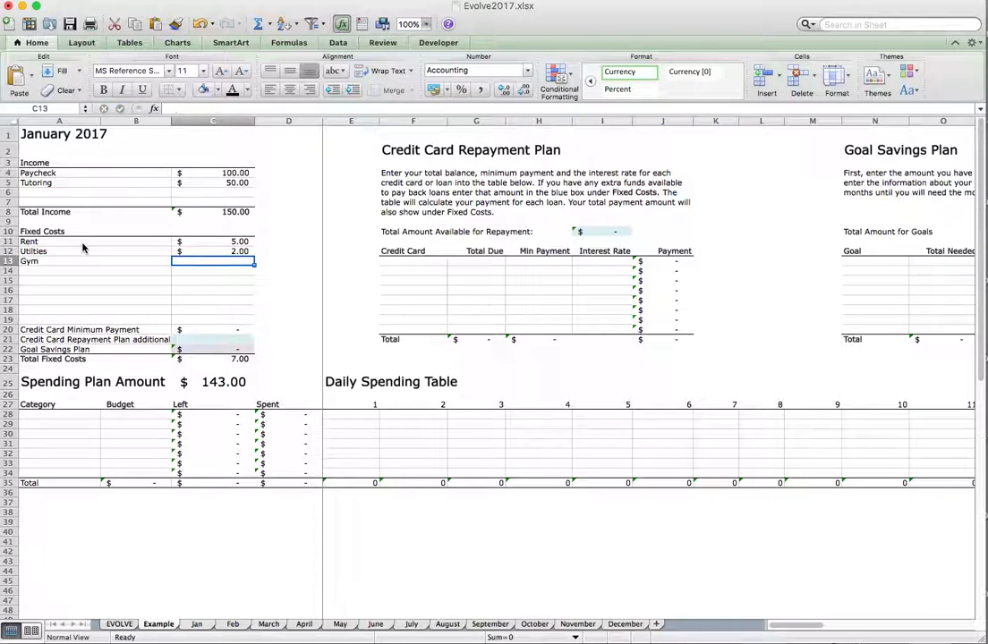
pyautogui.write('3.5')
pyautogui.press('Return')
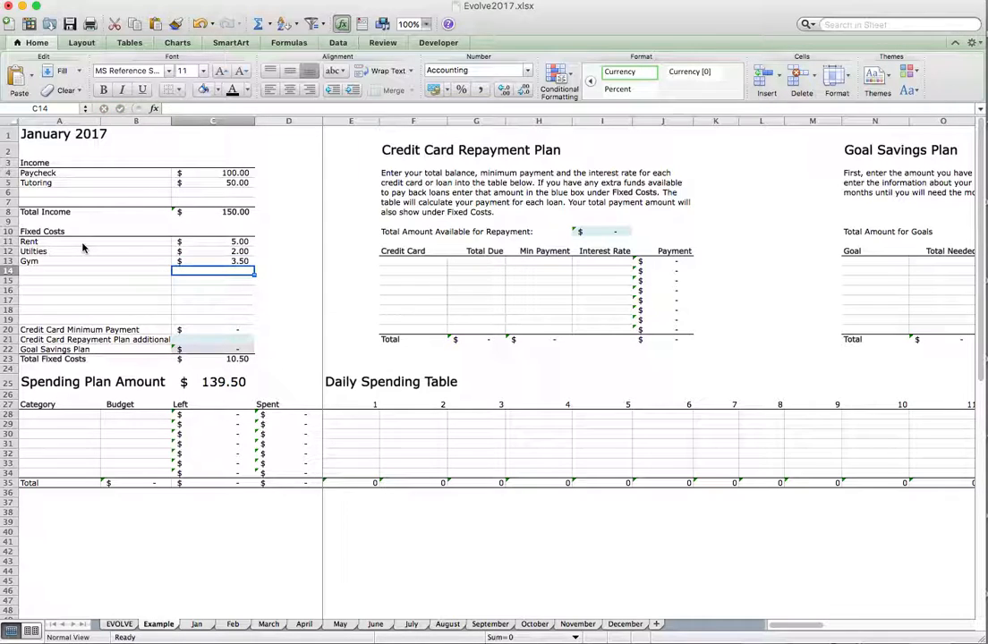
pyautogui.press('Left')
pyautogui.write('Car')
pyautogui.press('Tab')
pyautogui.write('4')
pyautogui.press('Return')
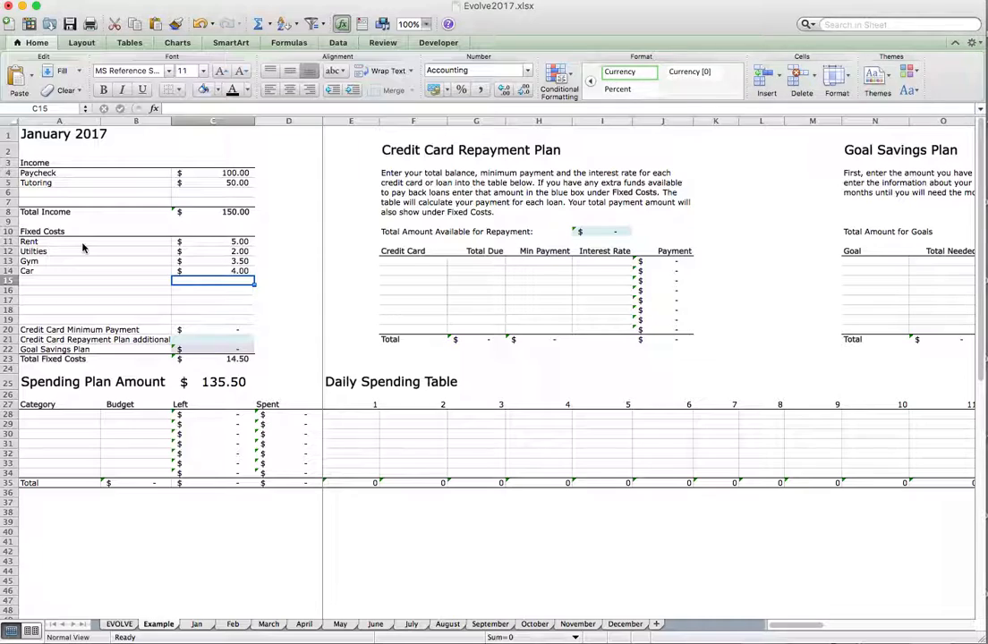
# Add Insurance at 2 to Fixed Costs below Car, and select the Spending Plan Amount in C25.
pyautogui.write('Insurance')
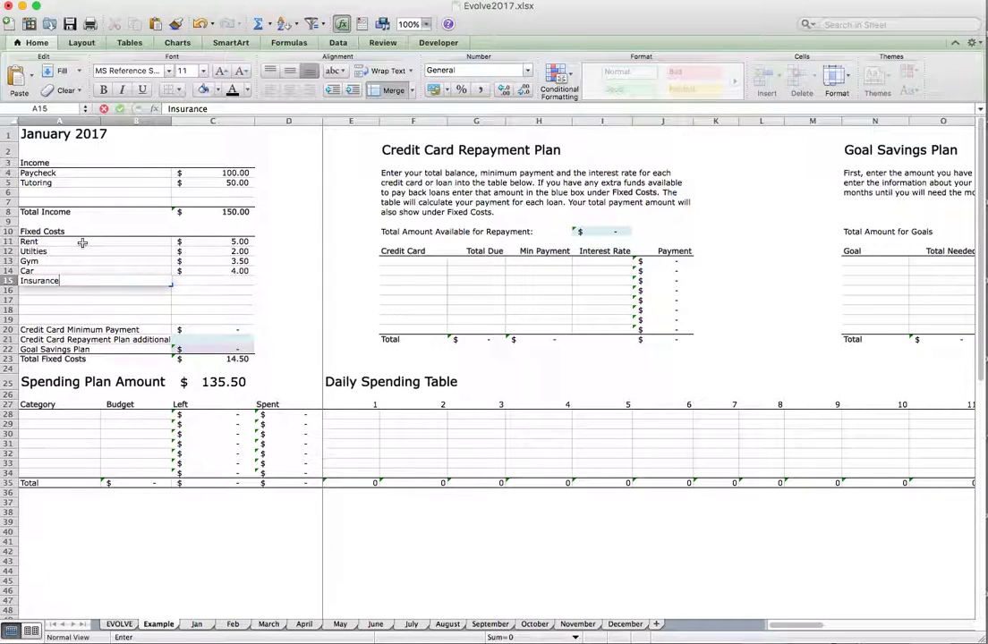
pyautogui.press('Tab')
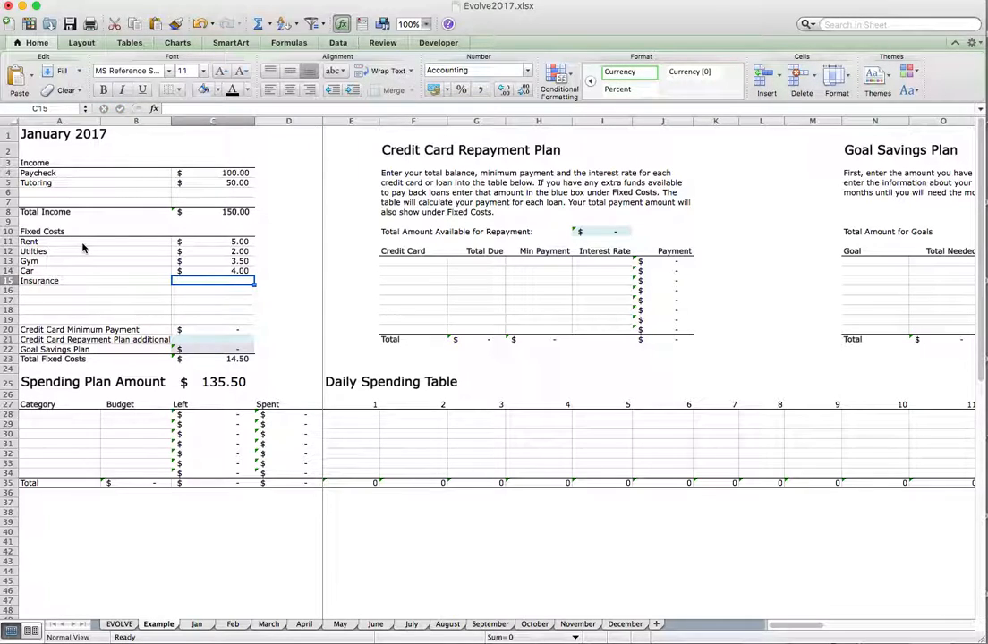
pyautogui.write('2')
pyautogui.press('Return')
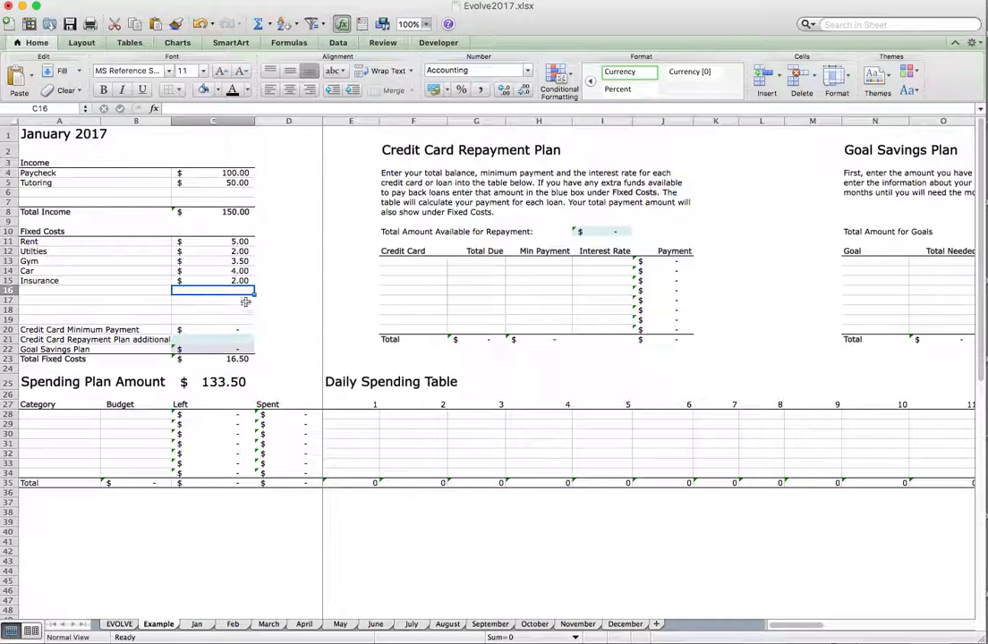
pyautogui.click(235, 382)
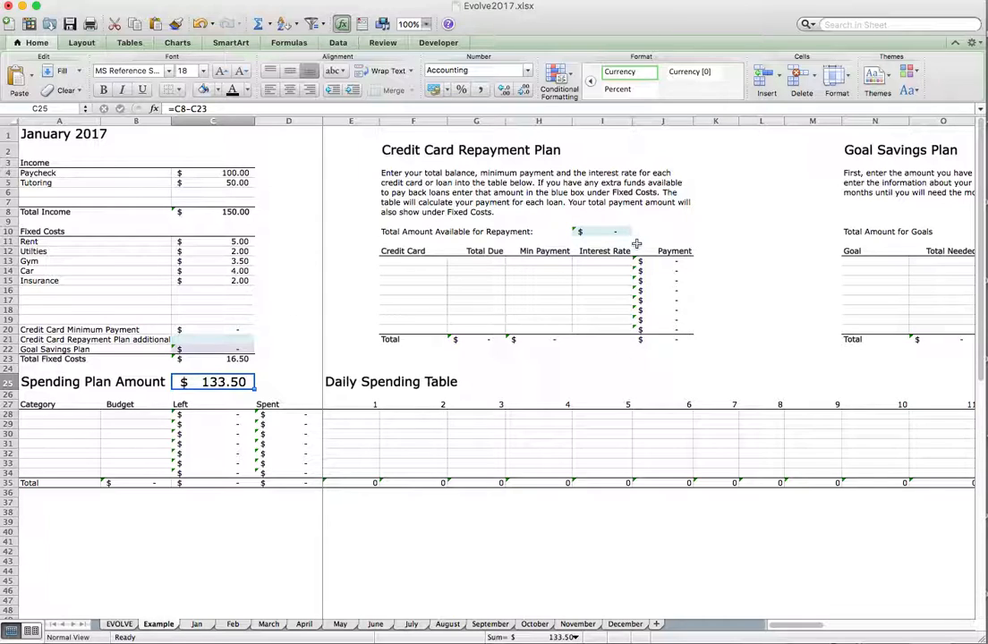
# Fill the first Credit Card Repayment Plan row with Visa, total due 10, minimum payment 2 and interest rate 25%.
pyautogui.click(411, 261)
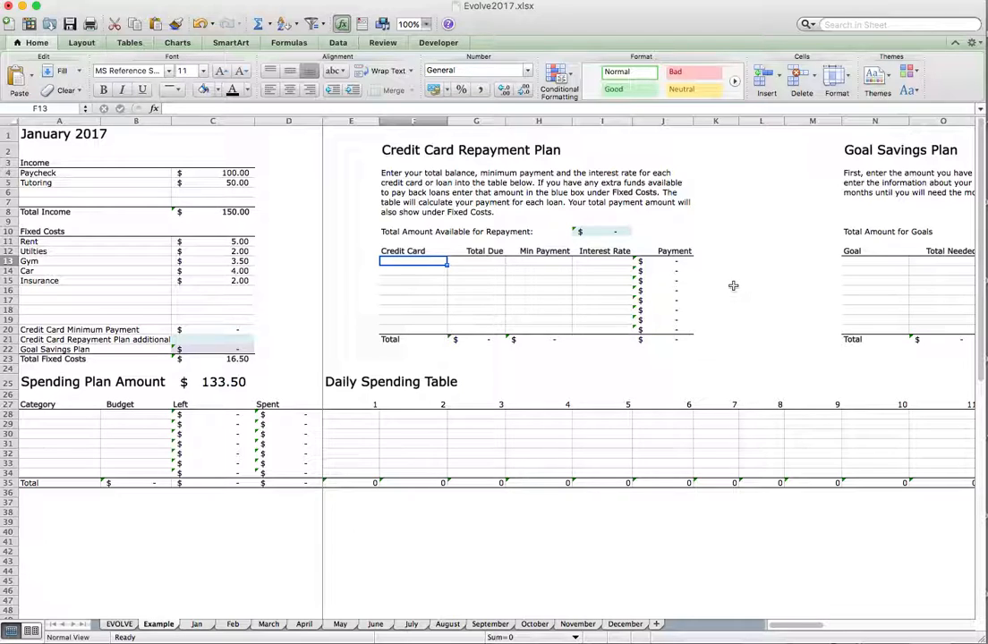
pyautogui.write('Visa')
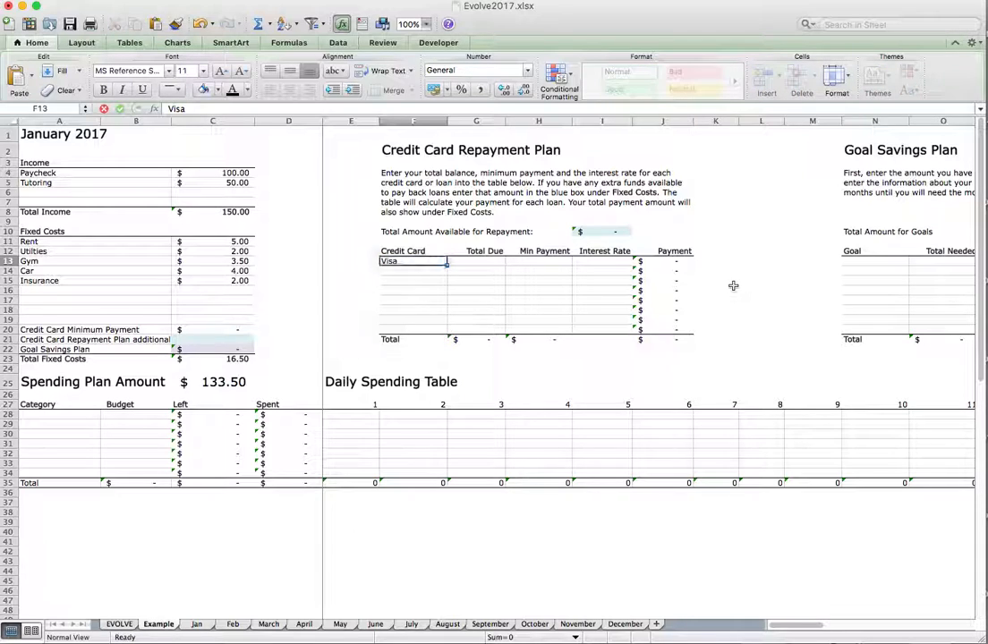
pyautogui.press('Tab')
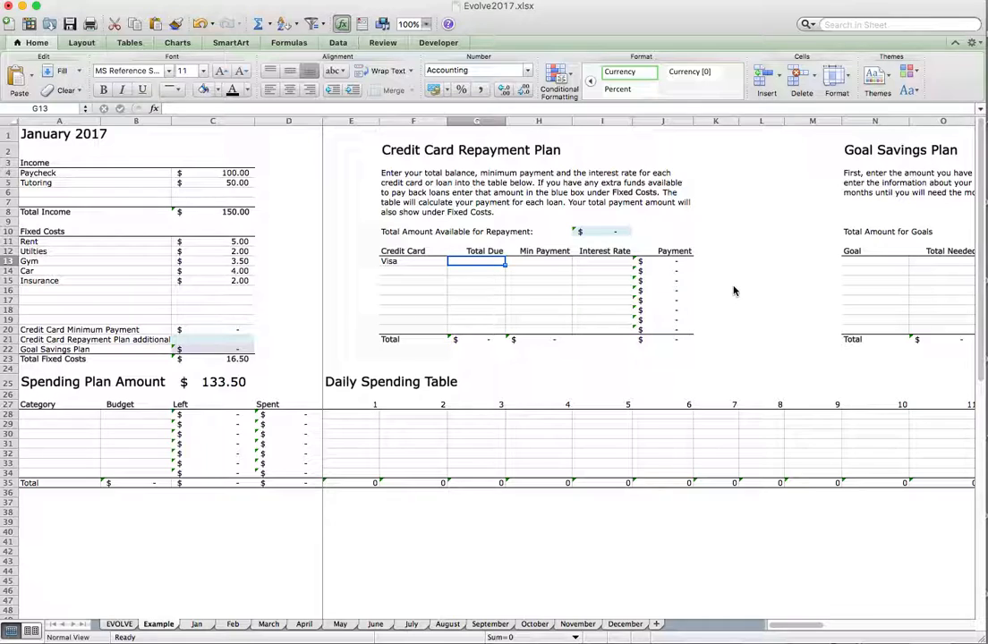
pyautogui.write('10')
pyautogui.press('Tab')
pyautogui.write('2')
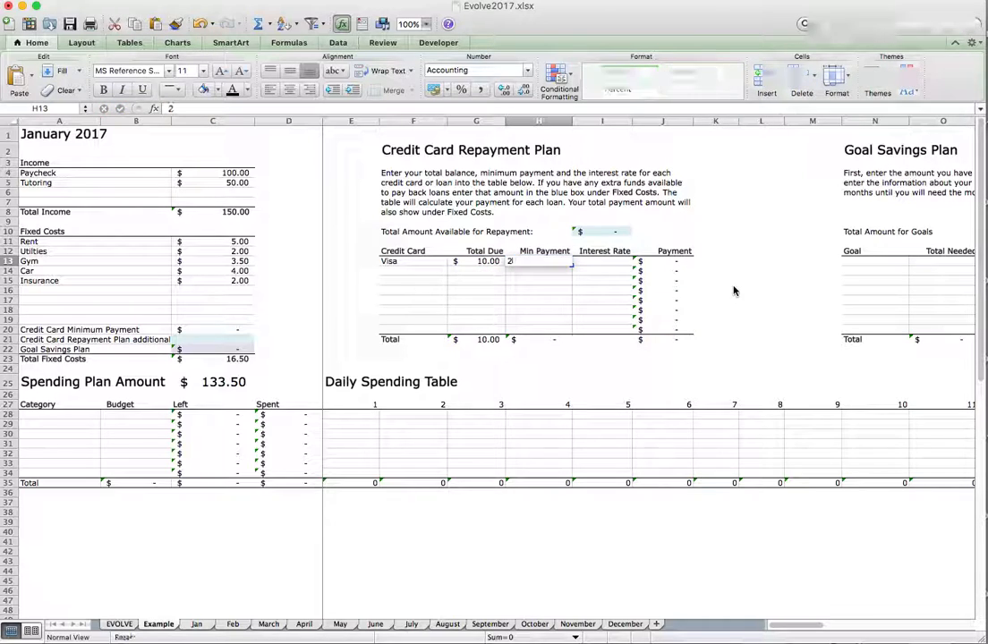
pyautogui.press('Tab')
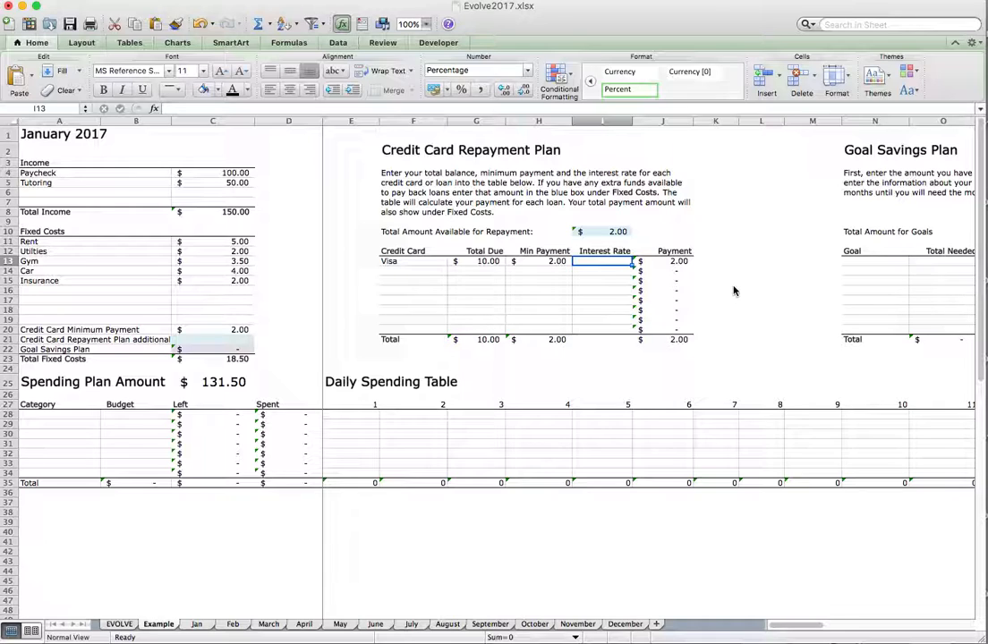
pyautogui.write('25')
pyautogui.press('Return')
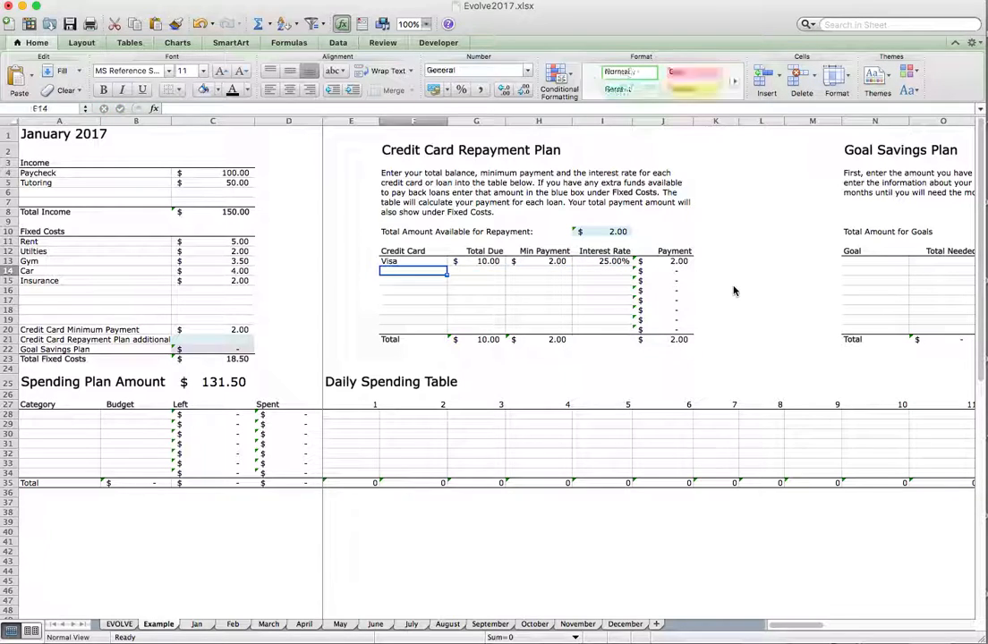
# Add Amex to the repayment plan with total due 15, minimum payment 2.5 and interest rate 27%.
pyautogui.write('Amex')
pyautogui.press('Tab')
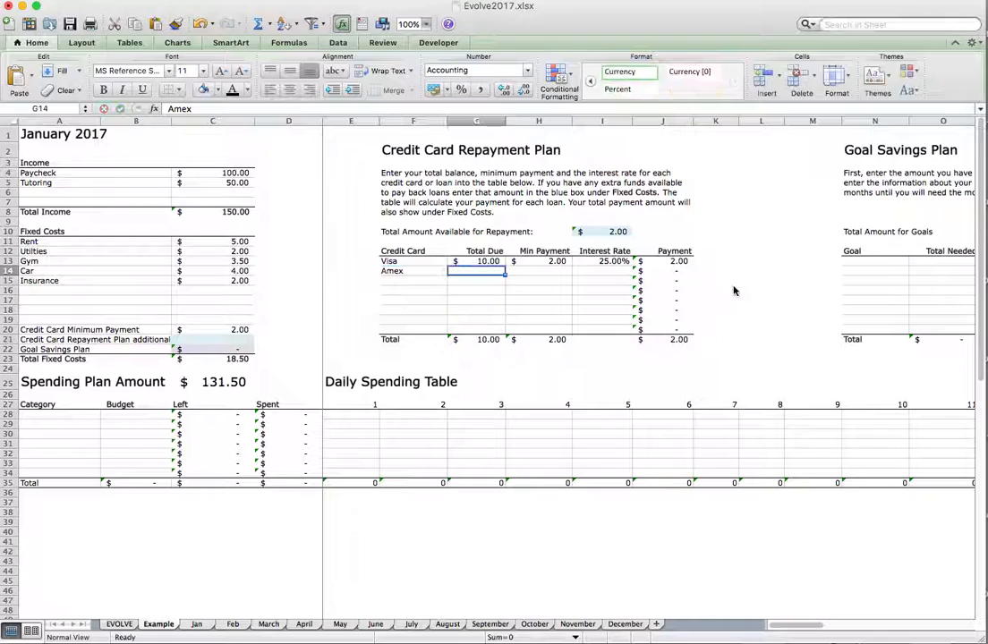
pyautogui.write('15')
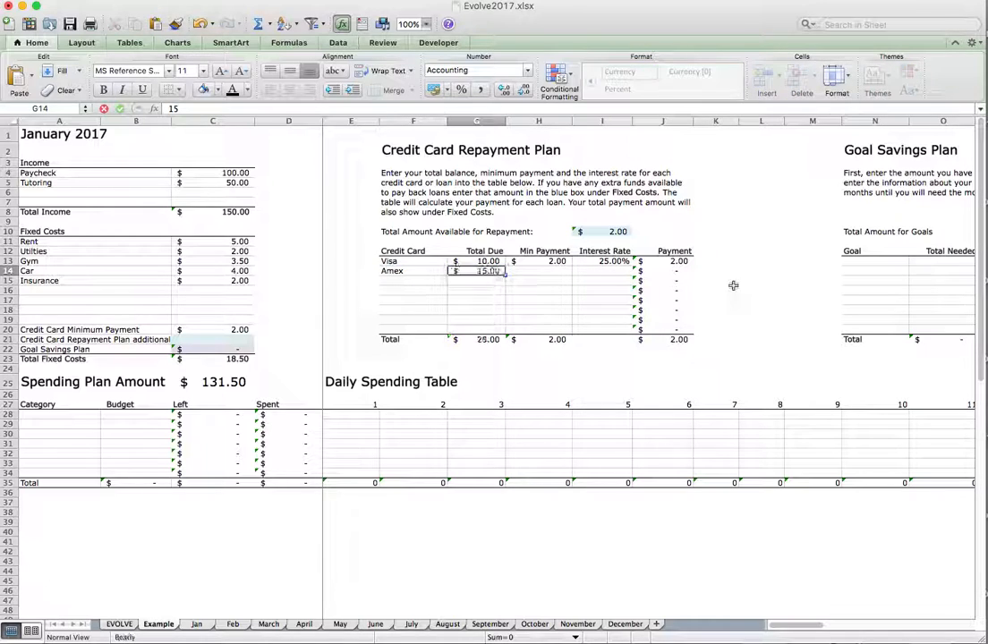
pyautogui.press('Tab')
pyautogui.write('2.5')
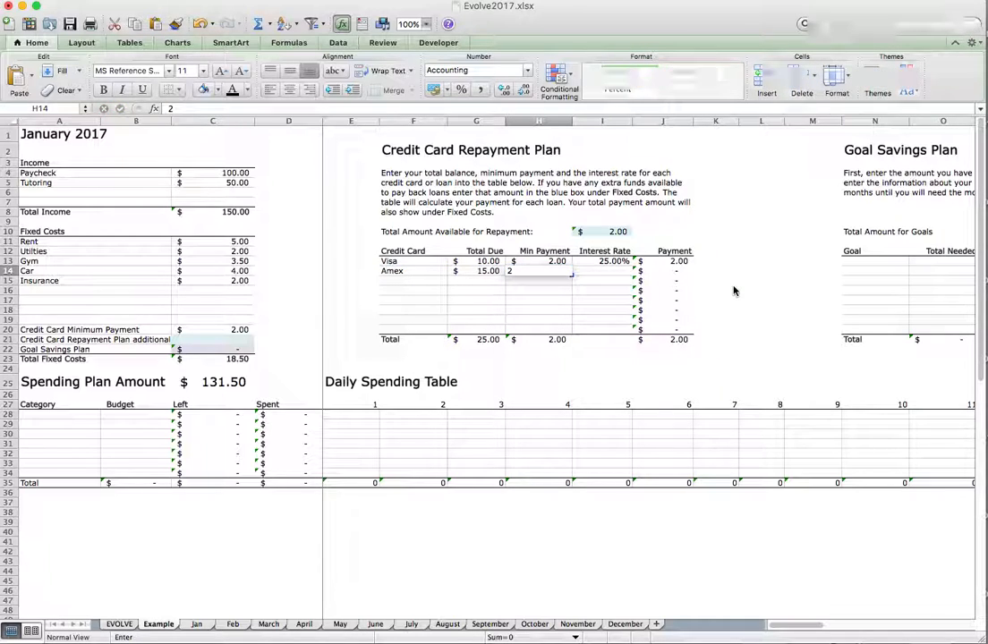
pyautogui.press('Tab')
pyautogui.write('2%7')
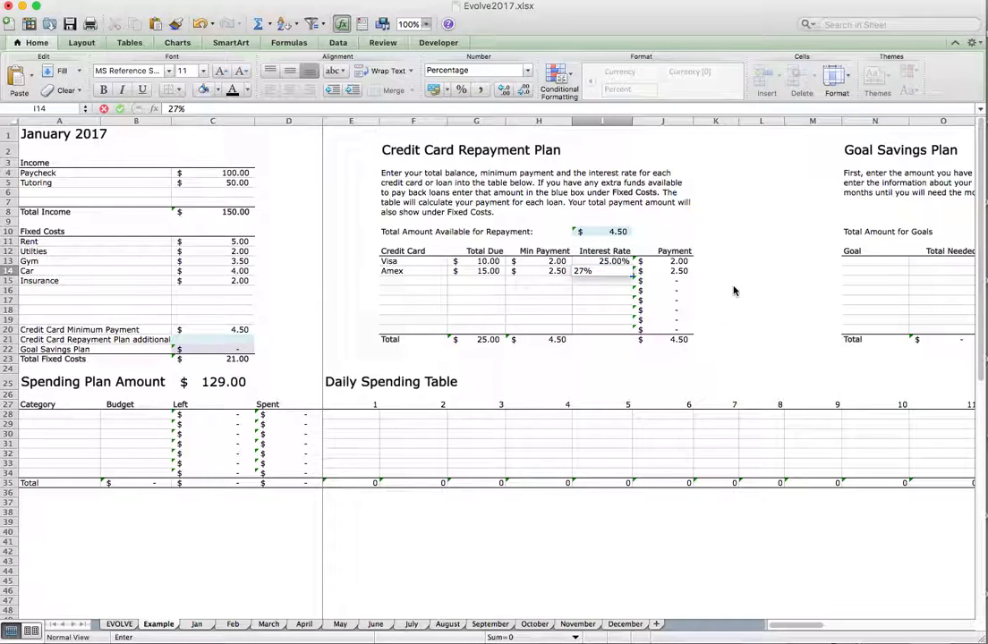
pyautogui.press('Return')
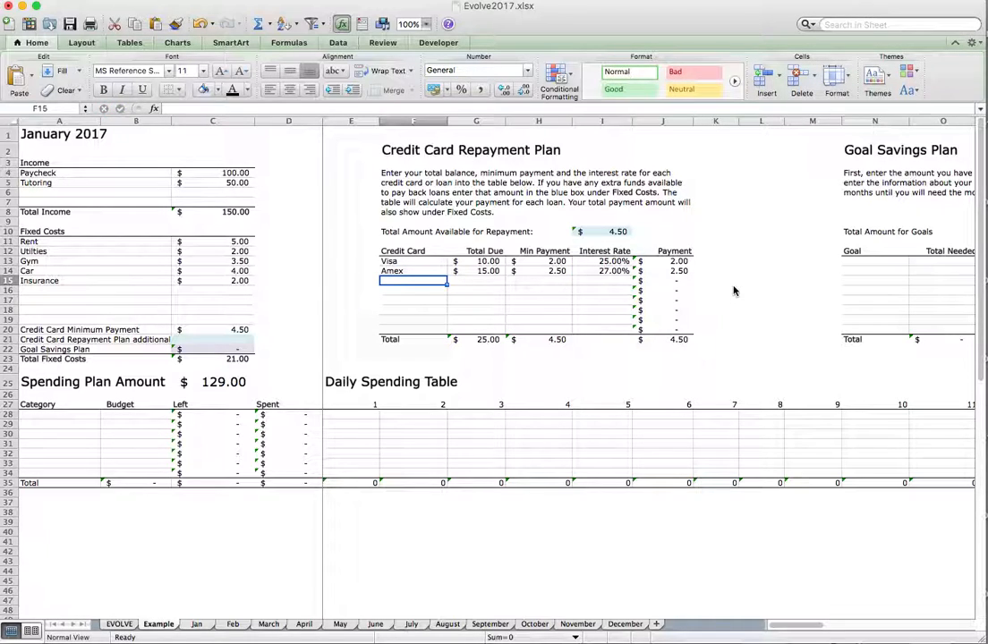
# Add Student Loan to the repayment plan with total due 150, minimum payment 1.5 and interest rate 12%.
pyautogui.write('Stude')
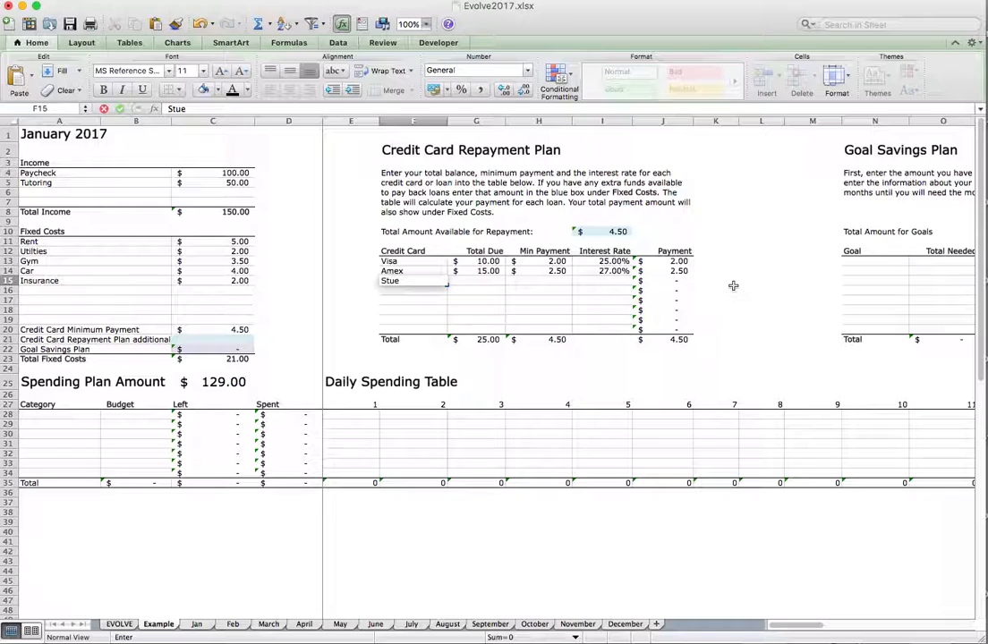
pyautogui.write('nt Loan')
pyautogui.press('Tab')
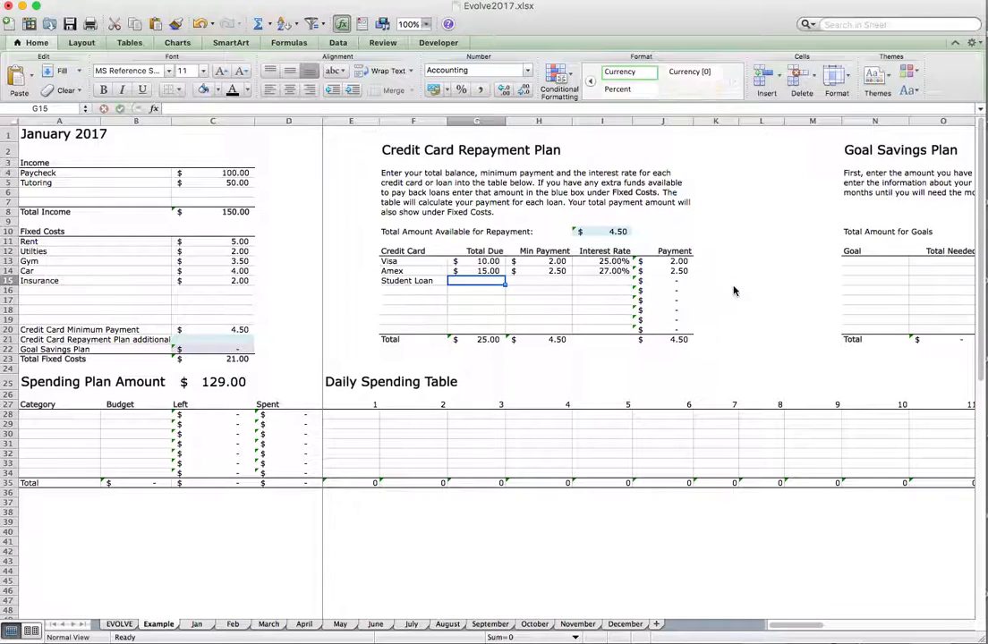
pyautogui.write('150')
pyautogui.press('Tab')
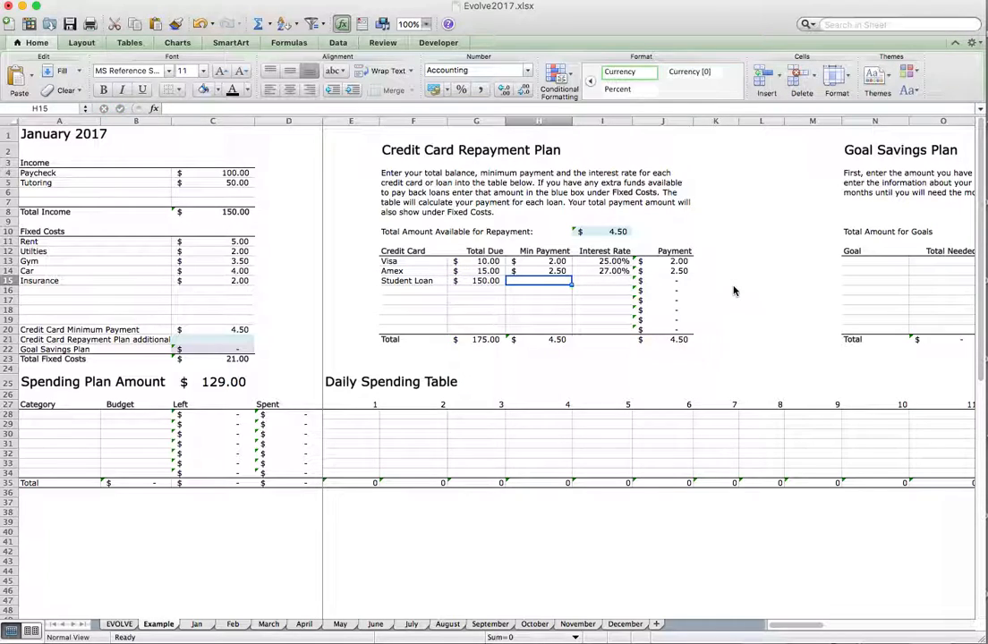
pyautogui.write('1.5')
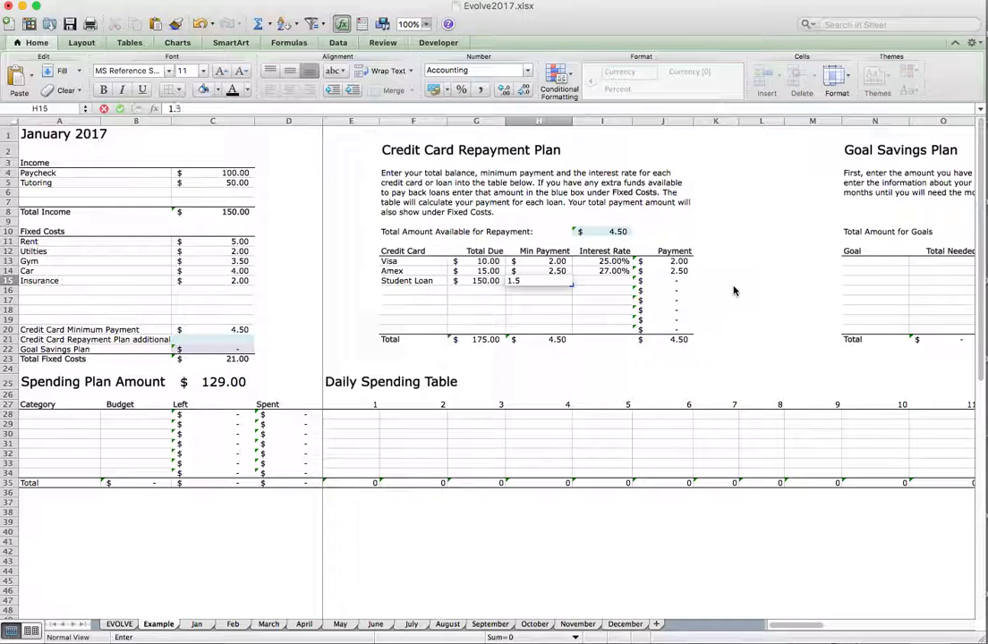
pyautogui.press('Tab')
pyautogui.write('12')
pyautogui.press('Tab')
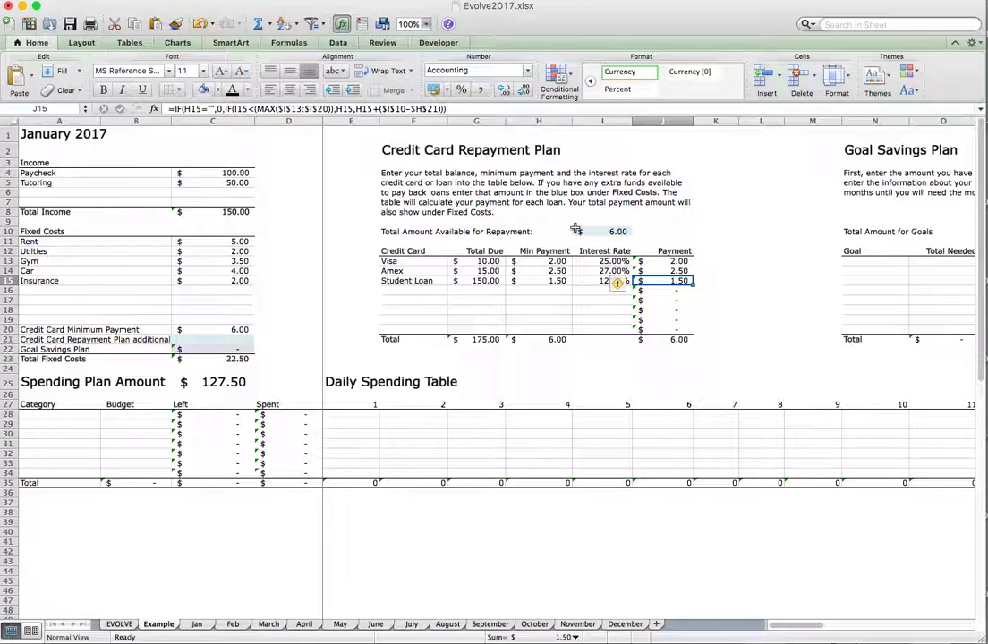
# Set the Credit Card Repayment Plan additional amount under Fixed Costs to 5.
pyautogui.click(223, 329)
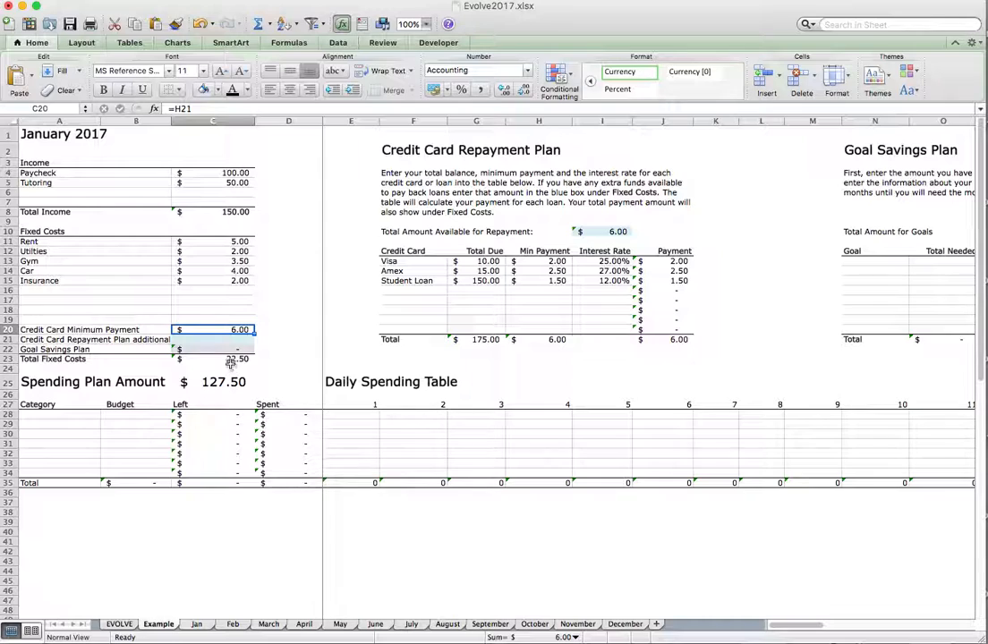
pyautogui.press('Down')
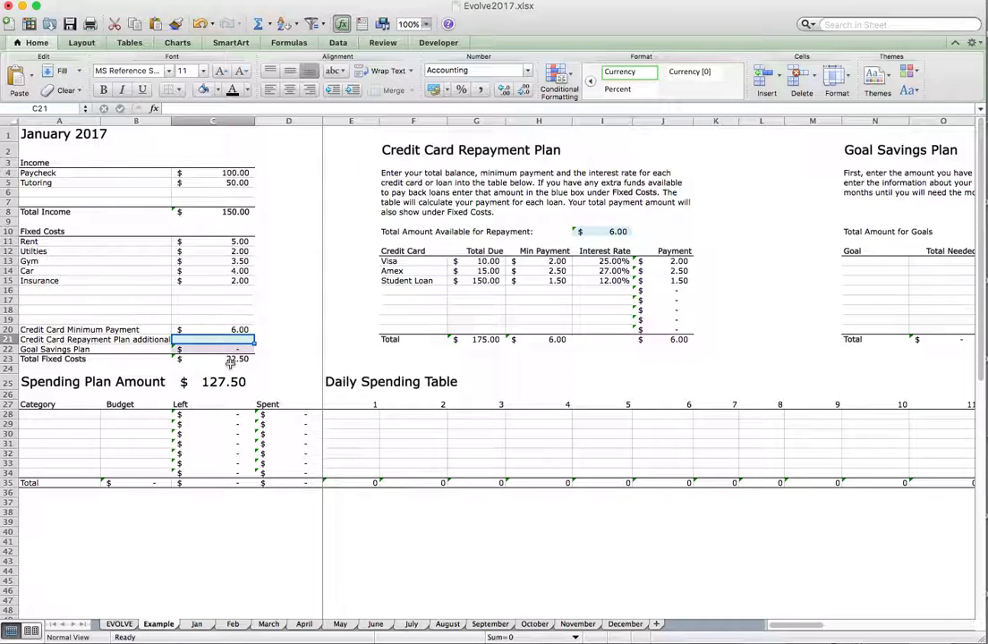
pyautogui.write('5')
pyautogui.press('Return')
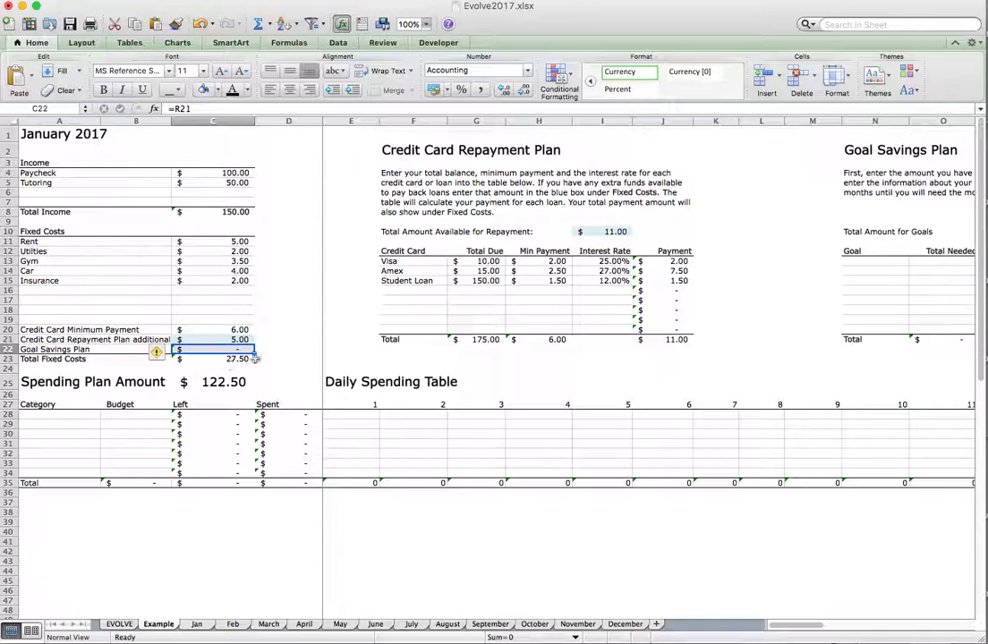
# Examine the Total Amount Available for Repayment, followed by the Student Loan's minimum payment and interest rate.
pyautogui.click(609, 232)
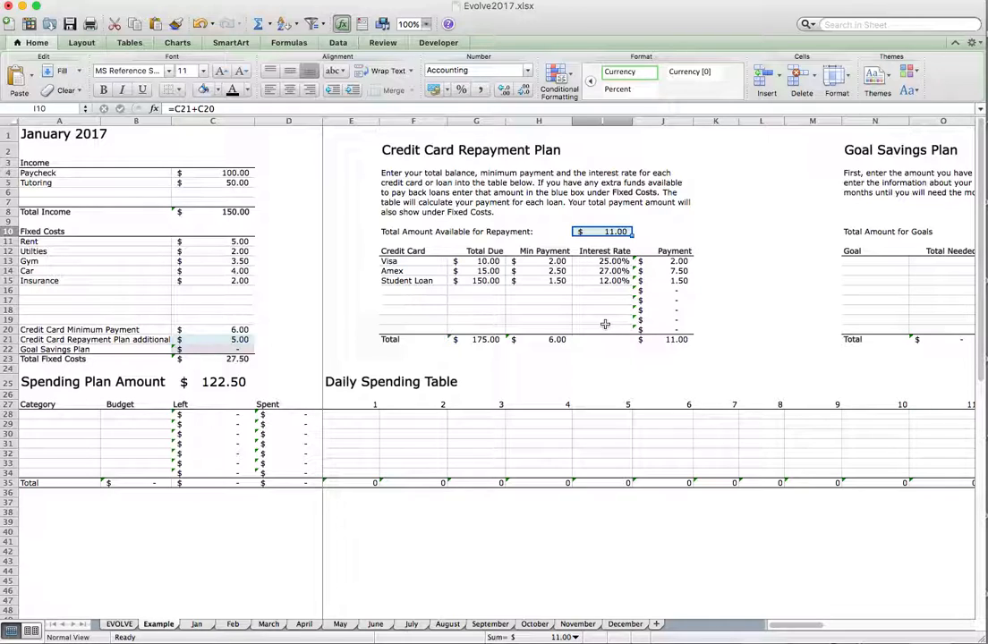
pyautogui.press('Down')
pyautogui.press('Down')
pyautogui.press('Down')
pyautogui.press('Down')
pyautogui.press('Down')
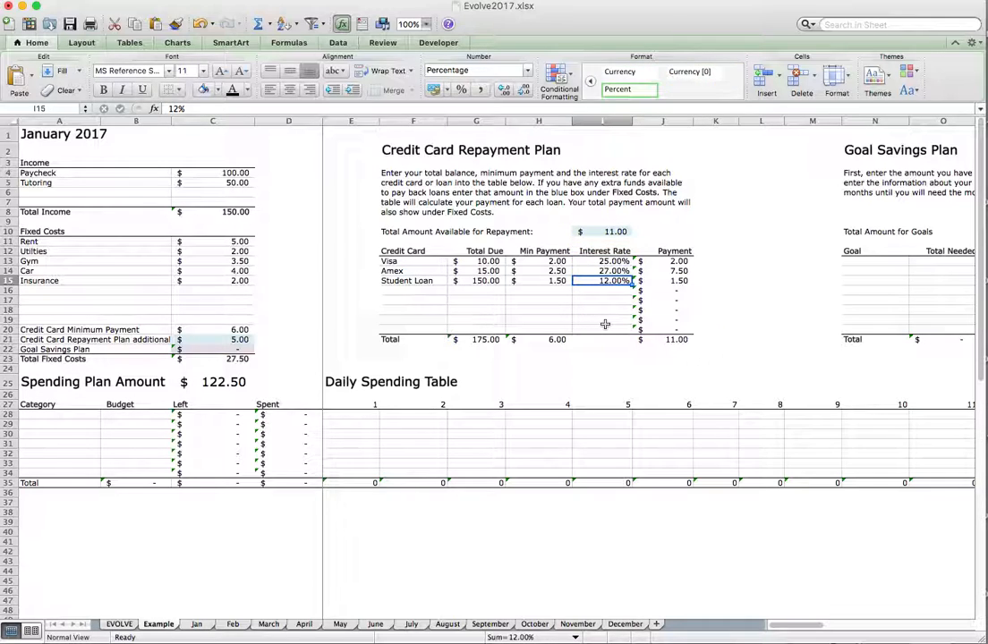
pyautogui.press('Left')
pyautogui.press('Left')
pyautogui.press('Left')
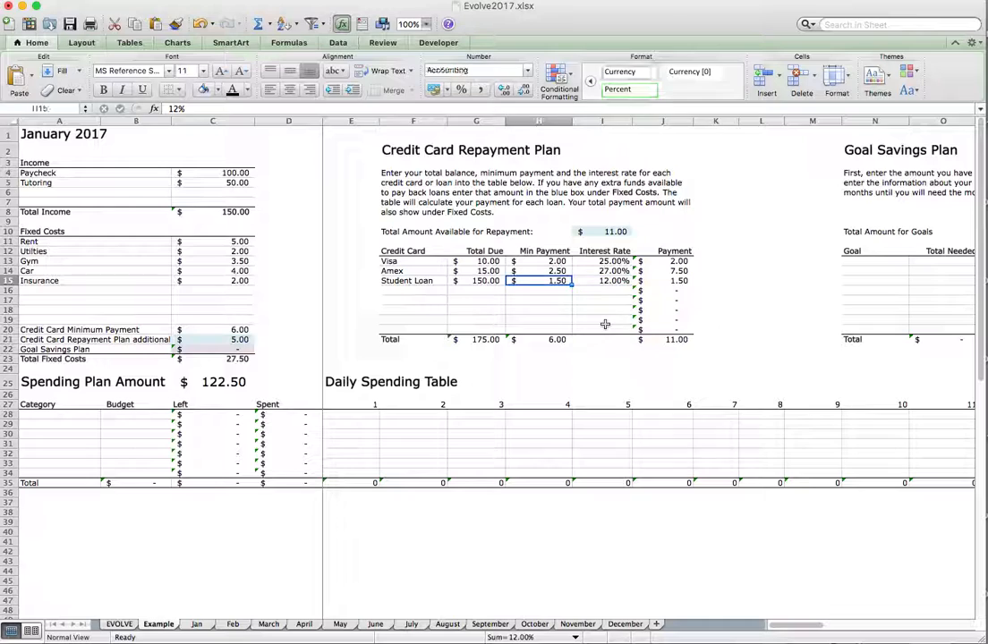
pyautogui.press('Right')
pyautogui.press('Right')
pyautogui.press('Right')
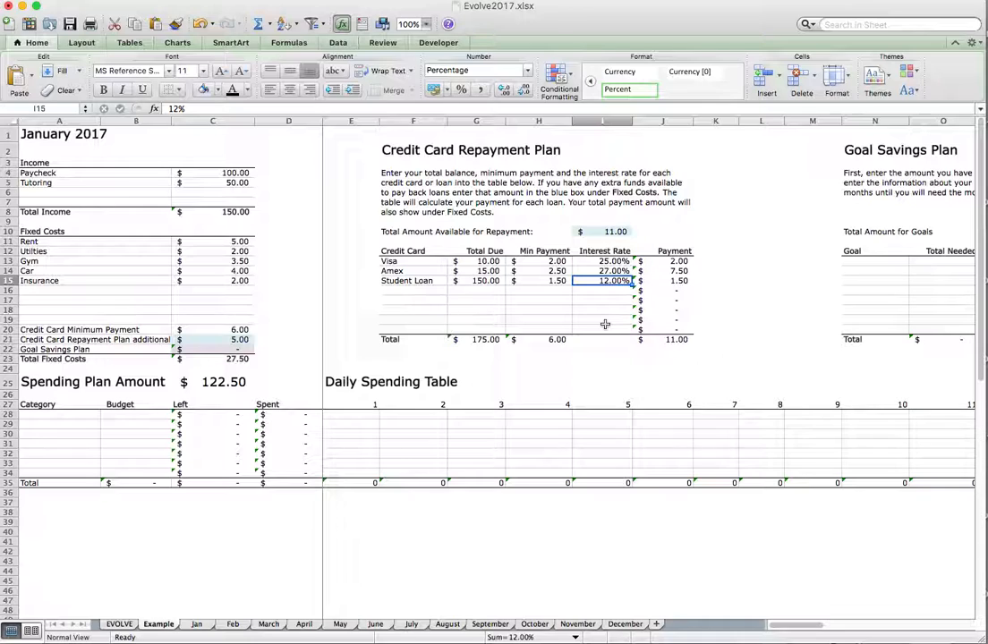
# Compare Amex's interest rate with the calculated payments for Visa, Amex and Student Loan.
pyautogui.press('Up')
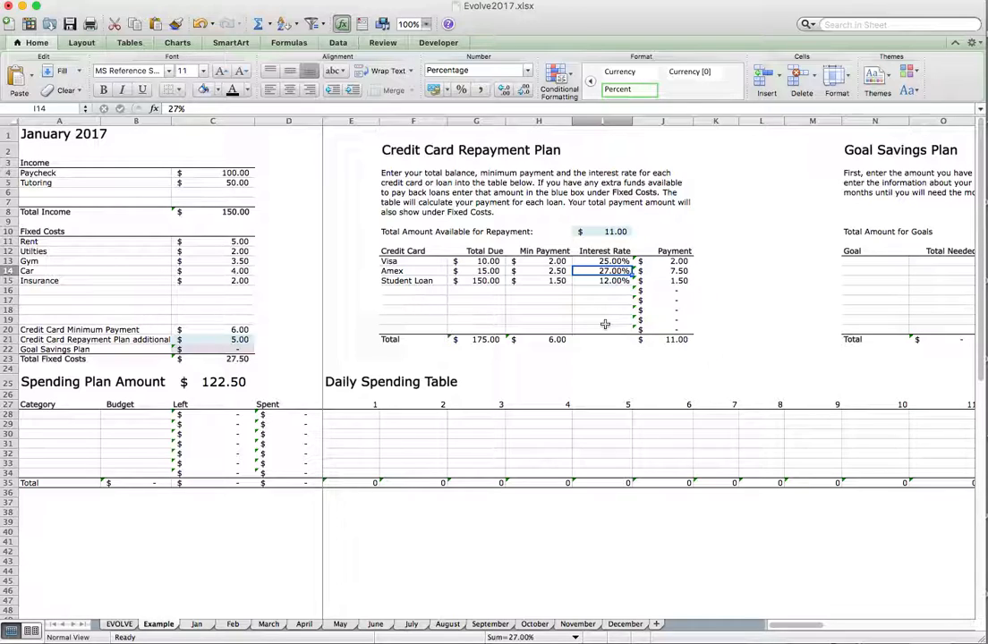
pyautogui.press('Right')
pyautogui.press('Right')
pyautogui.press('Left')
pyautogui.press('Up')
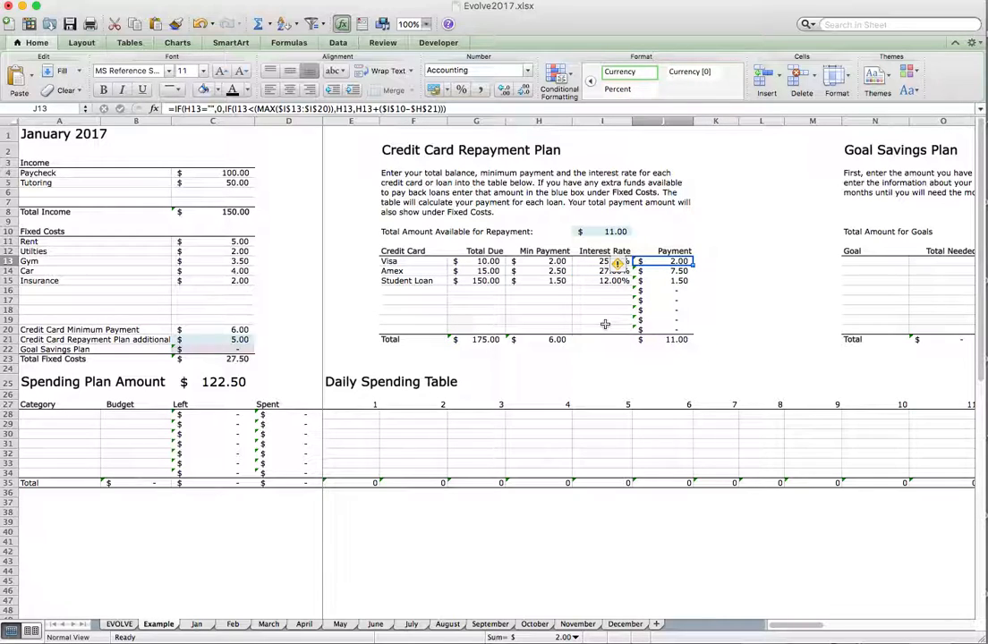
pyautogui.press('Down')
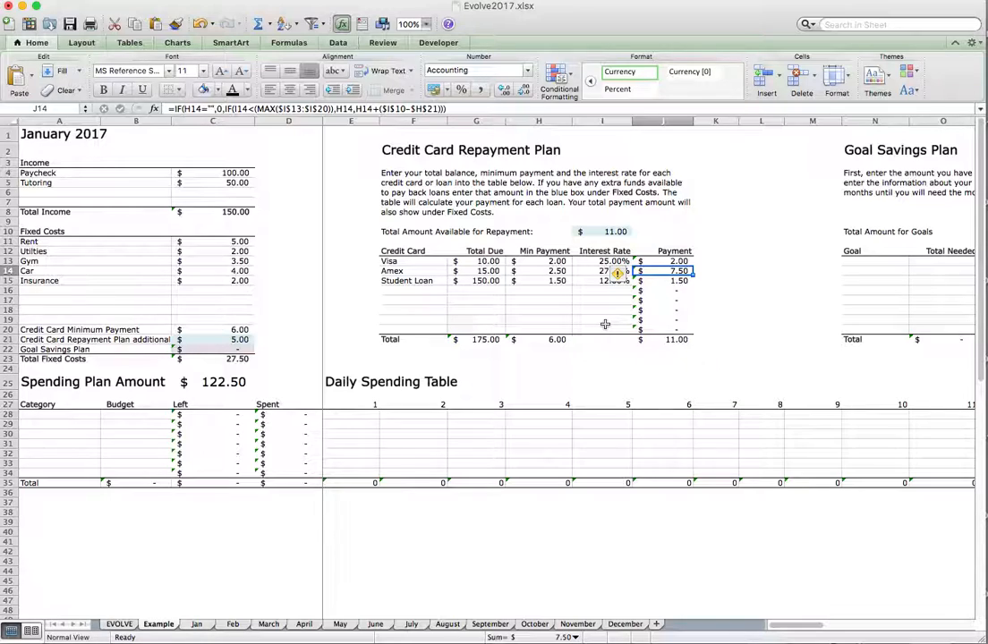
pyautogui.press('Down')
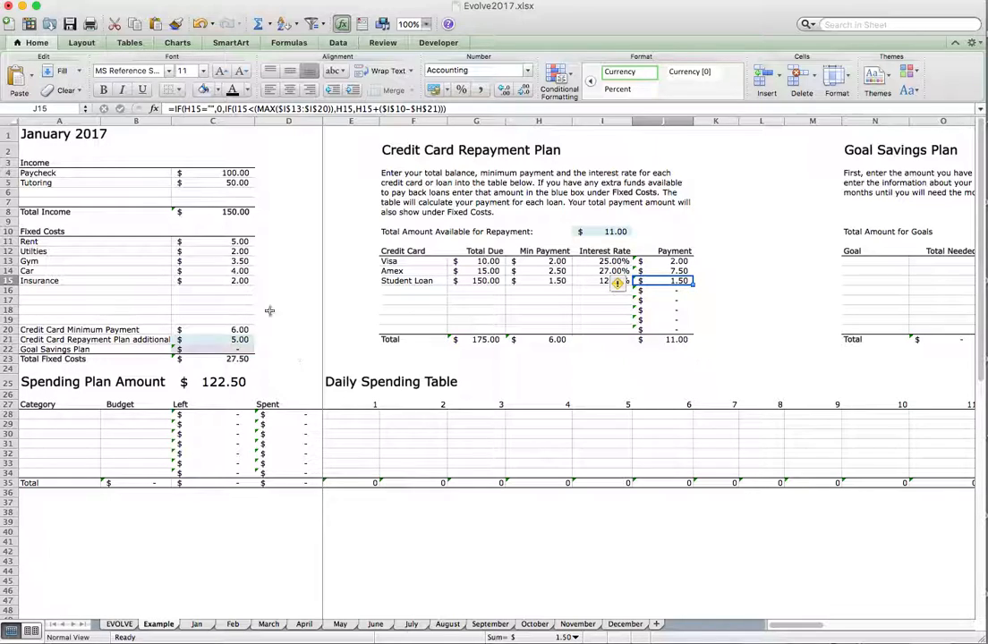
# Add Vacation as the first Goal Savings Plan goal with 60 needed, 5 saved and 5 months to goal.
pyautogui.hscroll(7, 562, 333)
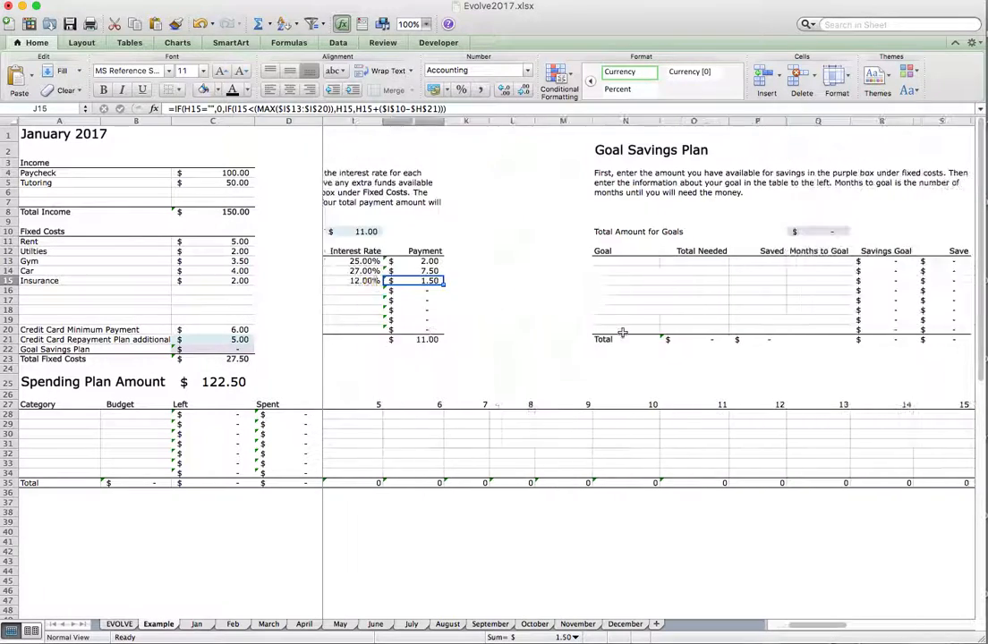
pyautogui.click(462, 261)
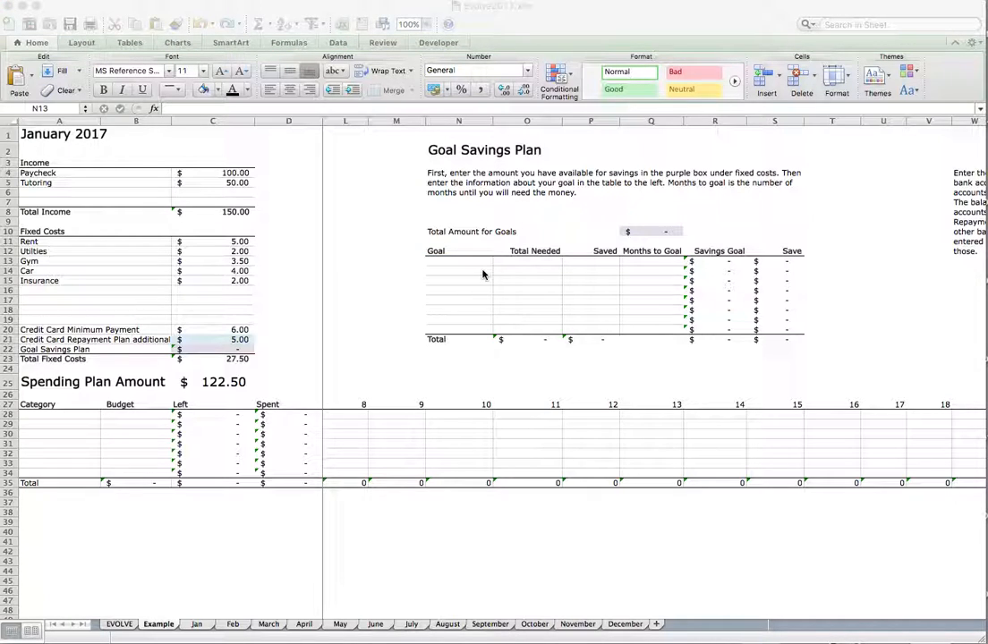
pyautogui.click(478, 263)
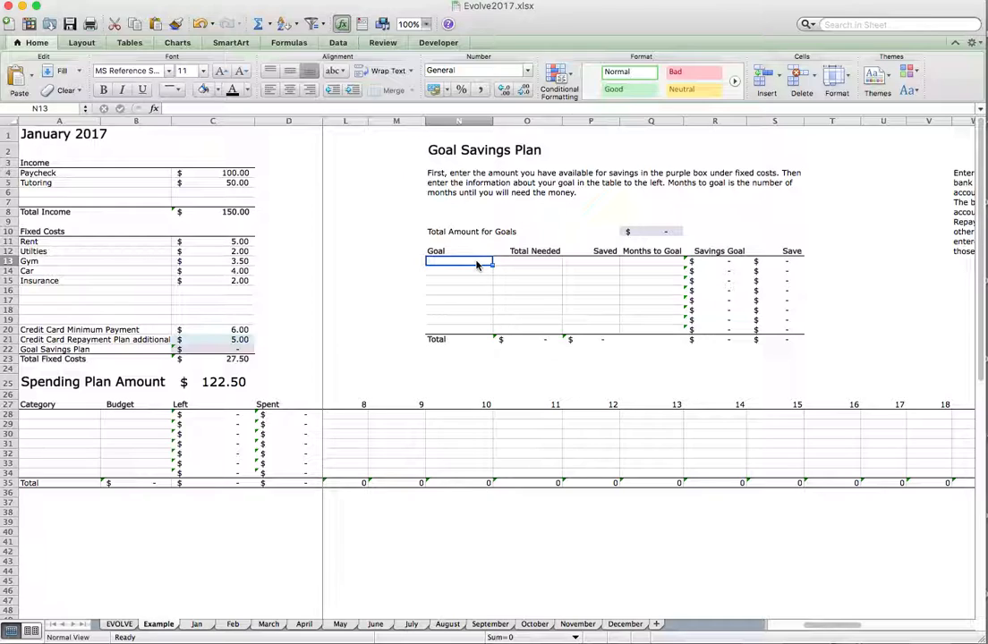
pyautogui.write('Va')
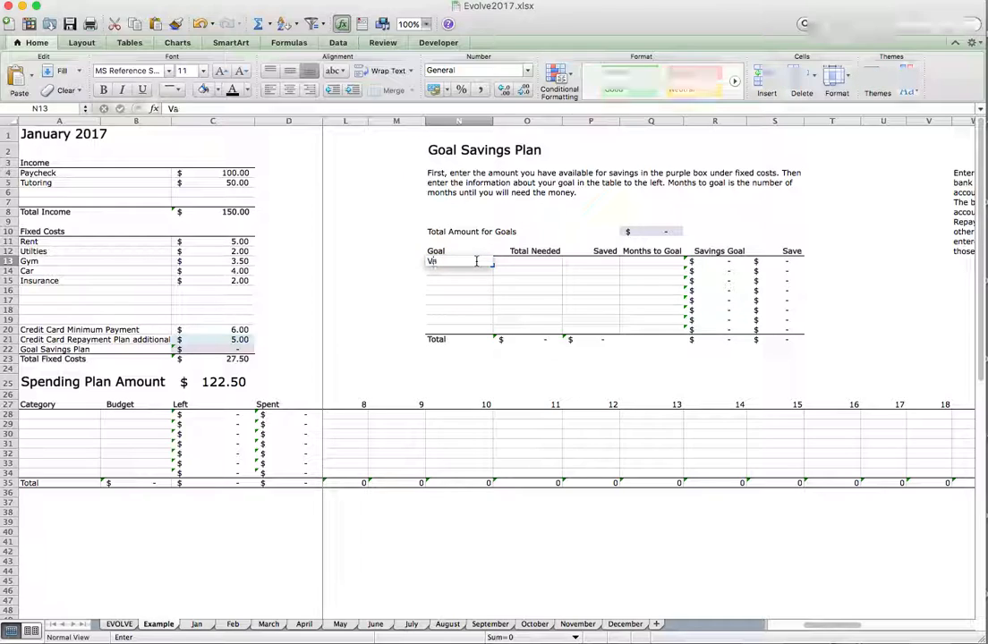
pyautogui.write('cation')
pyautogui.press('Tab')
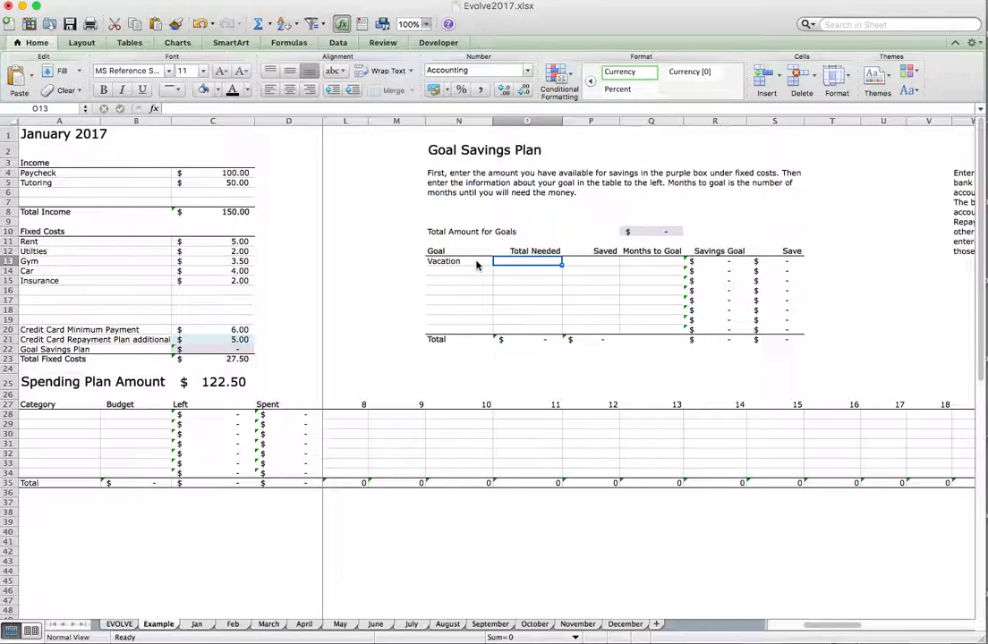
pyautogui.write('60')
pyautogui.press('Tab')
pyautogui.write('5')
pyautogui.press('Tab')
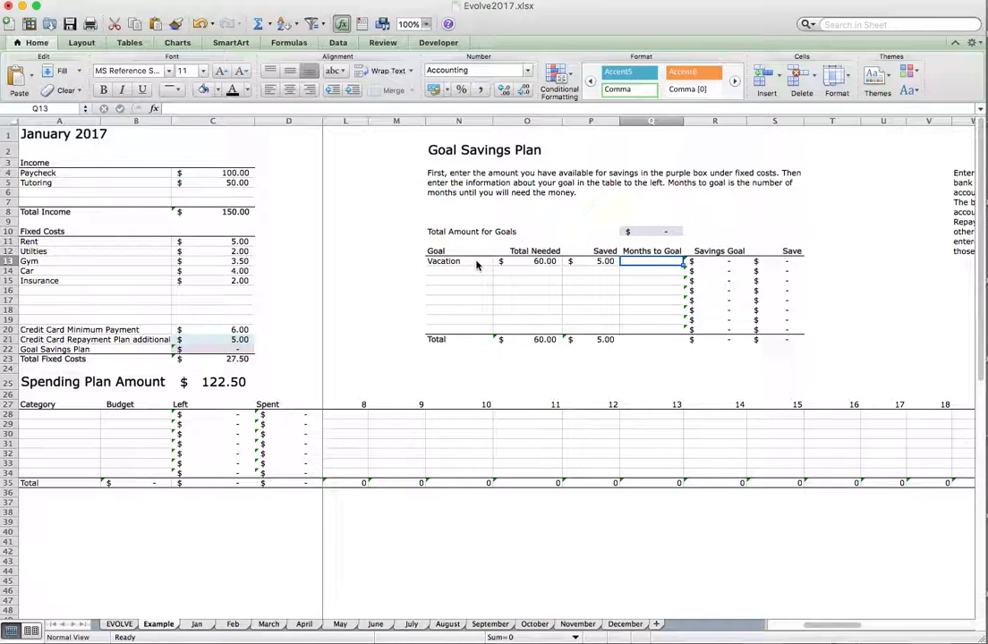
pyautogui.write('5')
pyautogui.press('Tab')
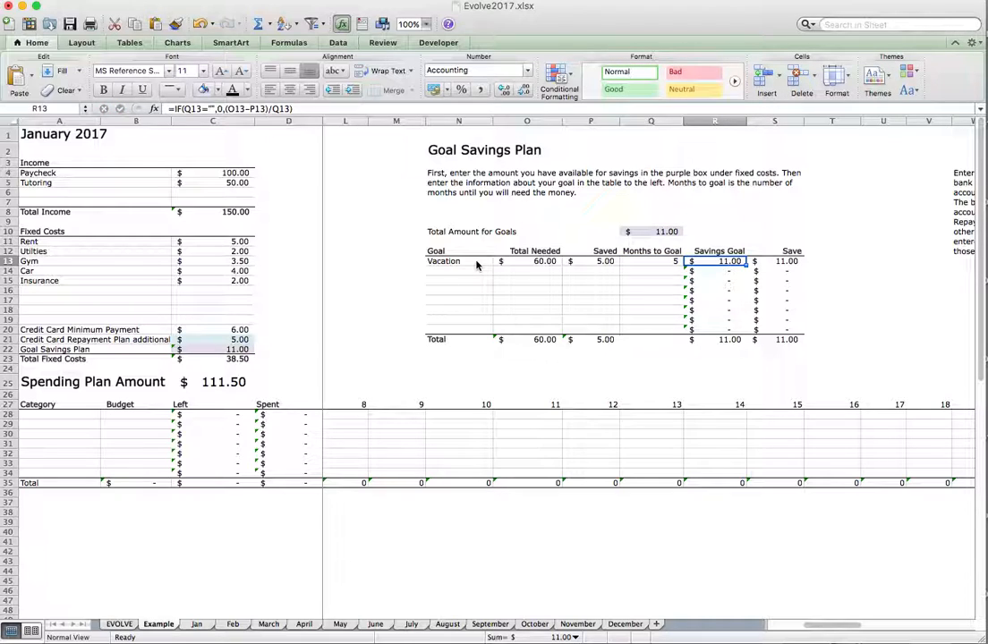
# Add New Computer to the Goal Savings Plan with 50 needed, no saved amount and 6 months to goal.
pyautogui.press('Down')
pyautogui.press('Left')
pyautogui.press('Left')
pyautogui.press('Left')
pyautogui.press('Left')
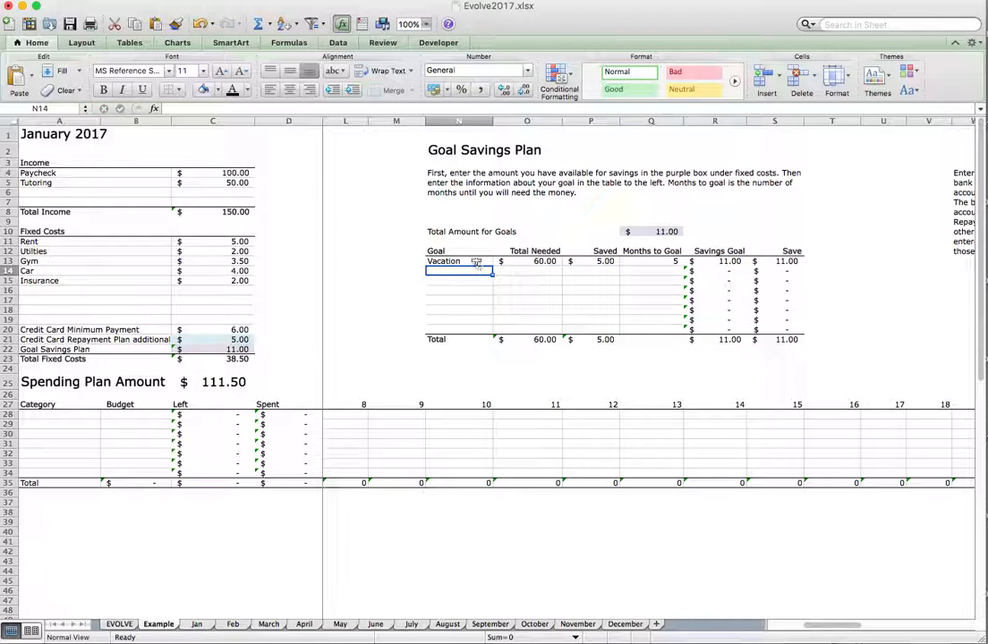
pyautogui.write('New Computer')
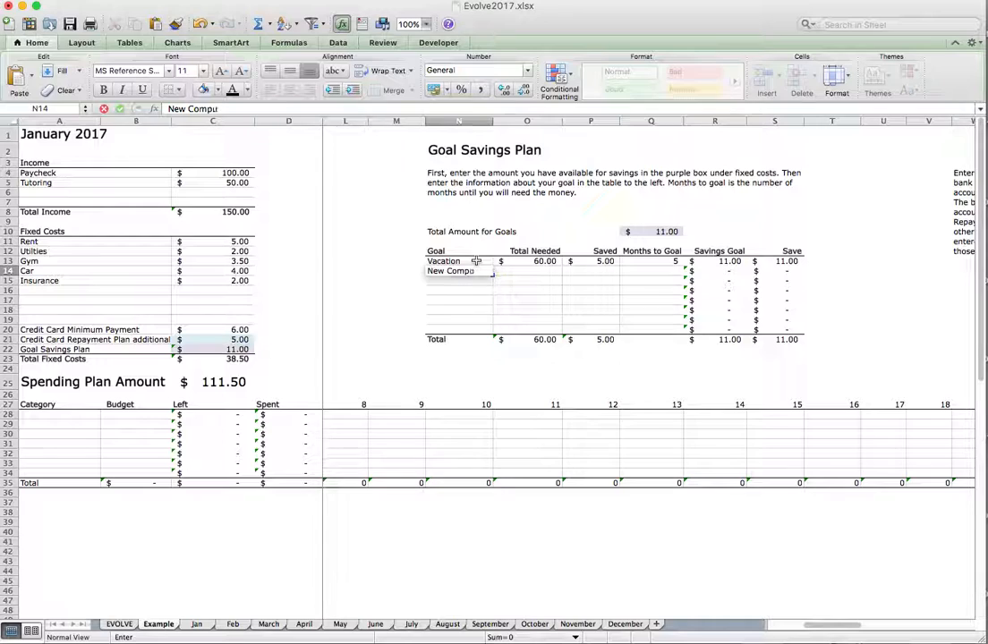
pyautogui.press('Tab')
pyautogui.write('50')
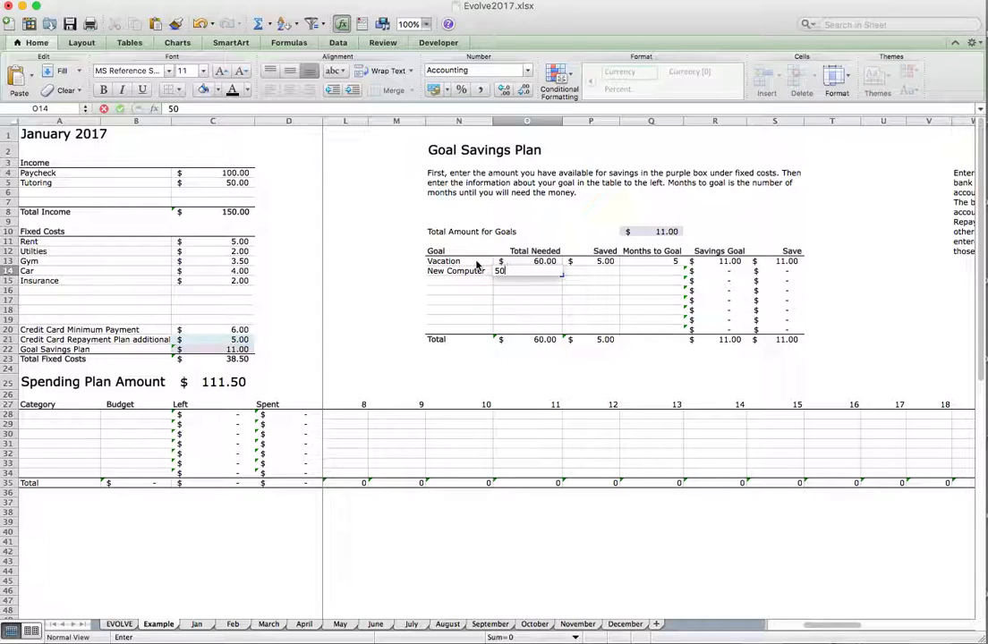
pyautogui.press('Tab')
pyautogui.press('Tab')
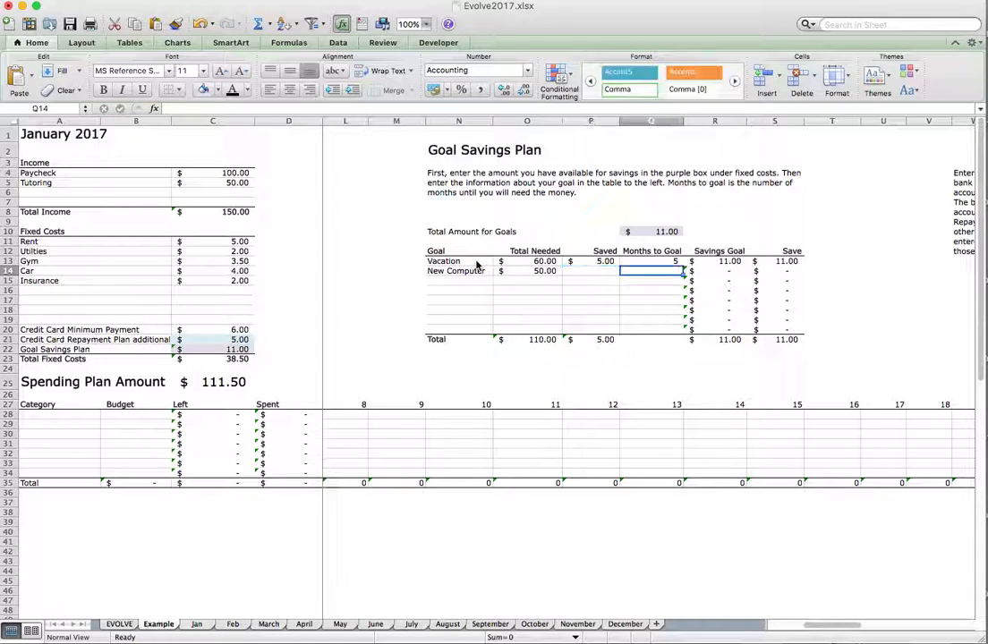
pyautogui.write('6')
pyautogui.press('Tab')
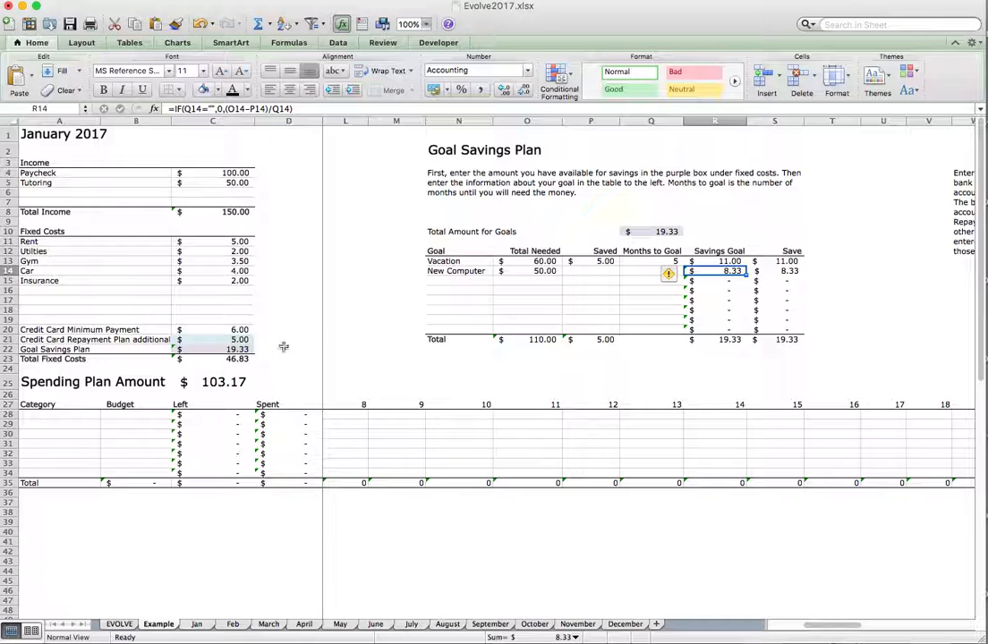
# Review the Goal Savings Plan amount in C22 and the Spending Plan Amount in C25.
pyautogui.click(231, 349)
pyautogui.hscroll(-5, 292, 349)
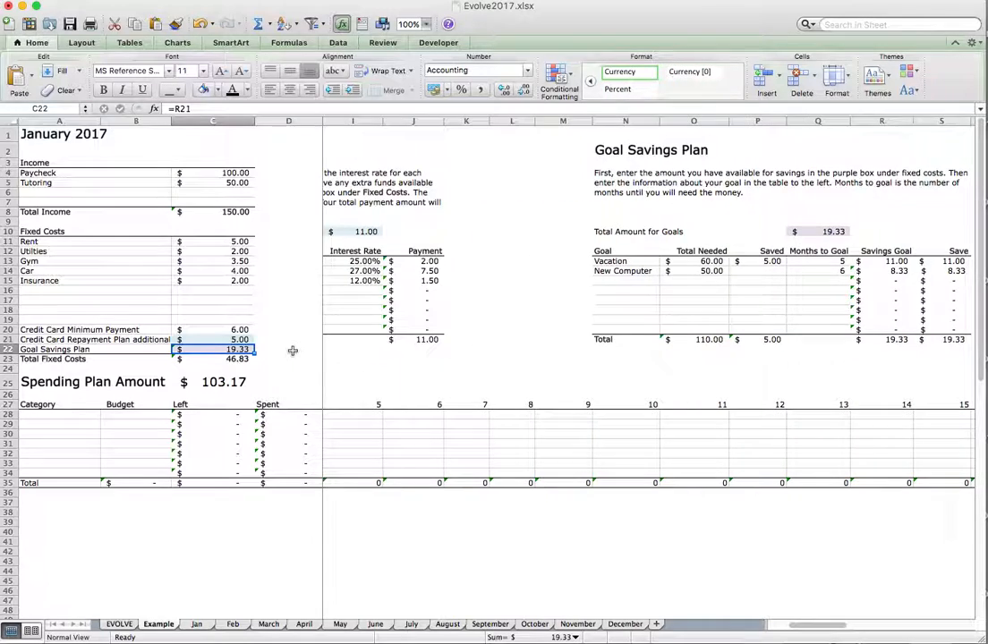
pyautogui.hscroll(-3, 259, 349)
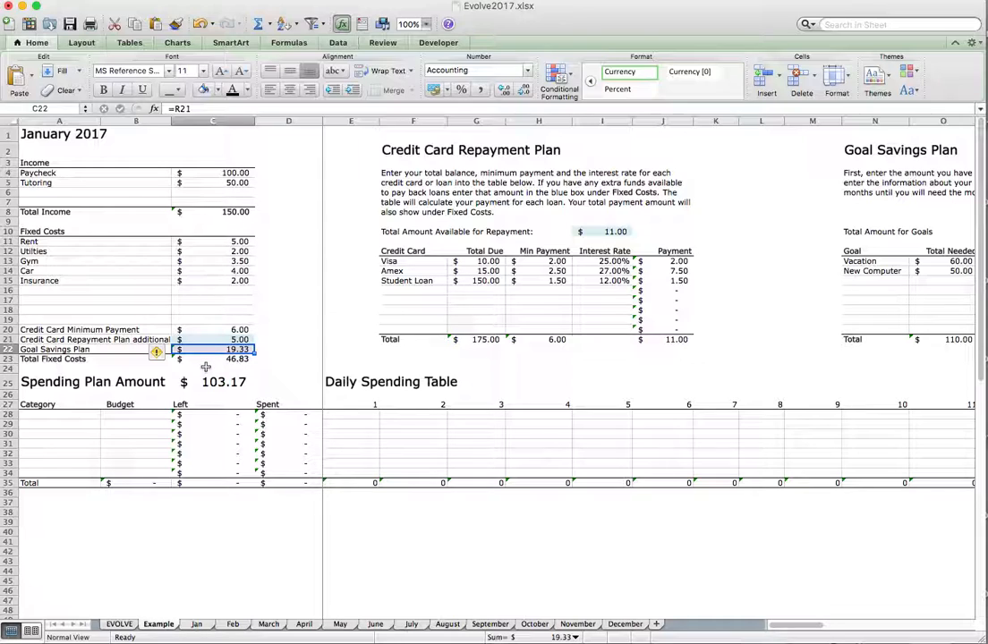
pyautogui.click(231, 383)
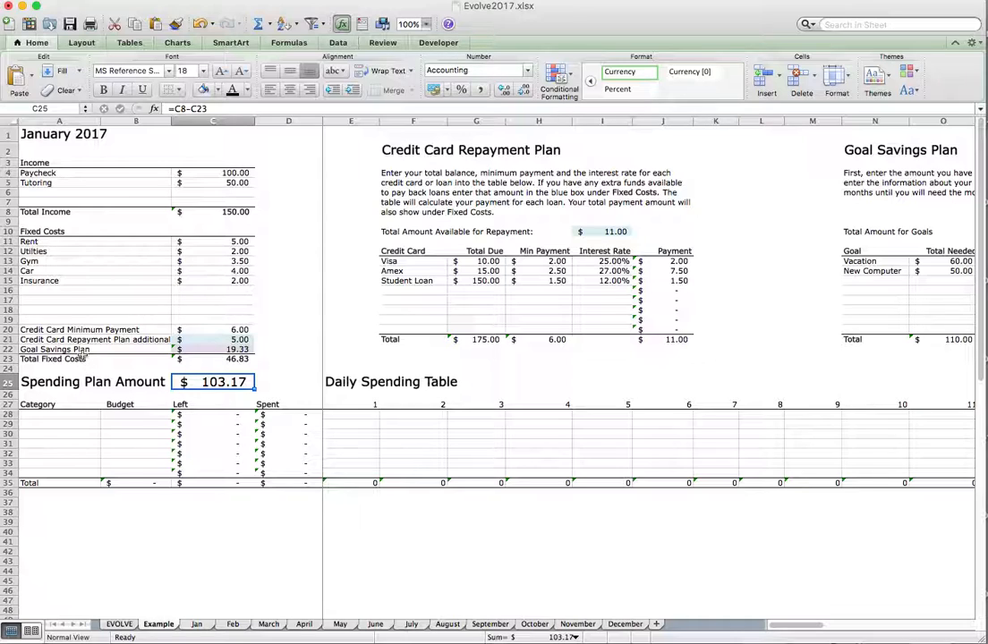
# Add Grocery as the first category under Spending Plan Amount with a budget of 50.
pyautogui.click(34, 415)
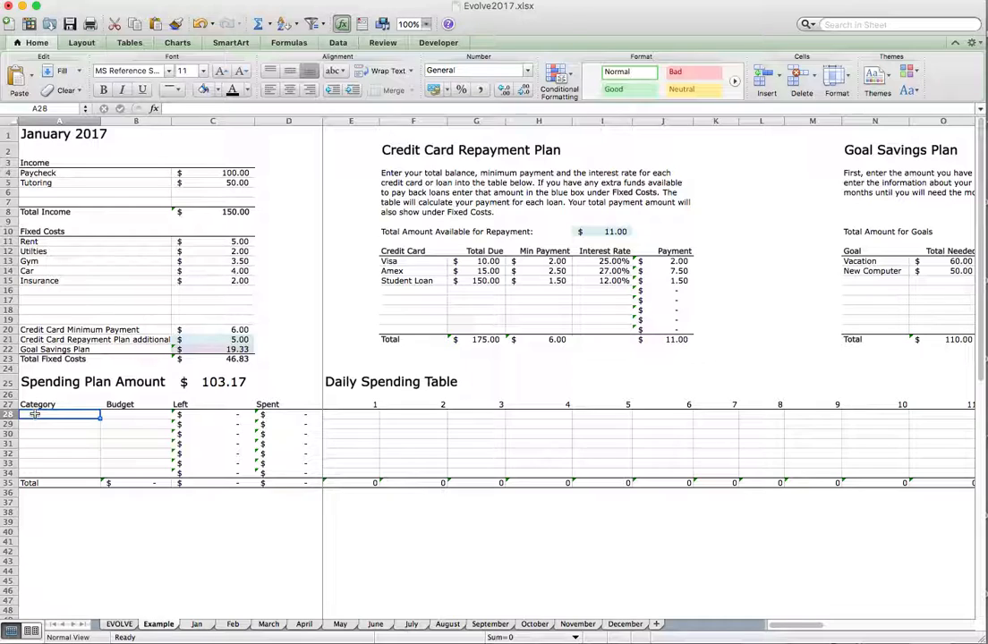
pyautogui.write('Gro')
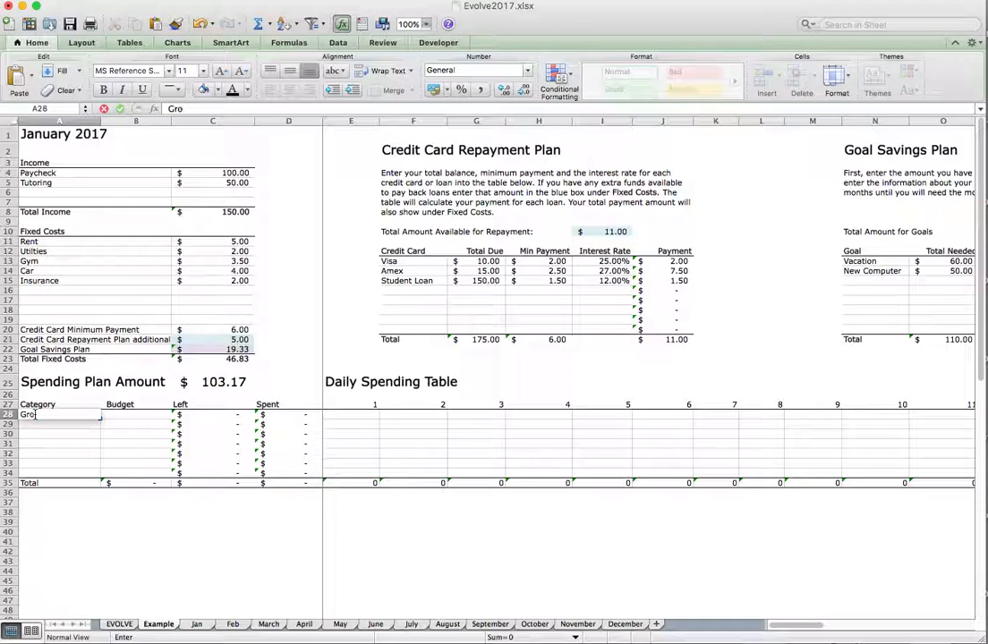
pyautogui.write('cery')
pyautogui.press('Tab')
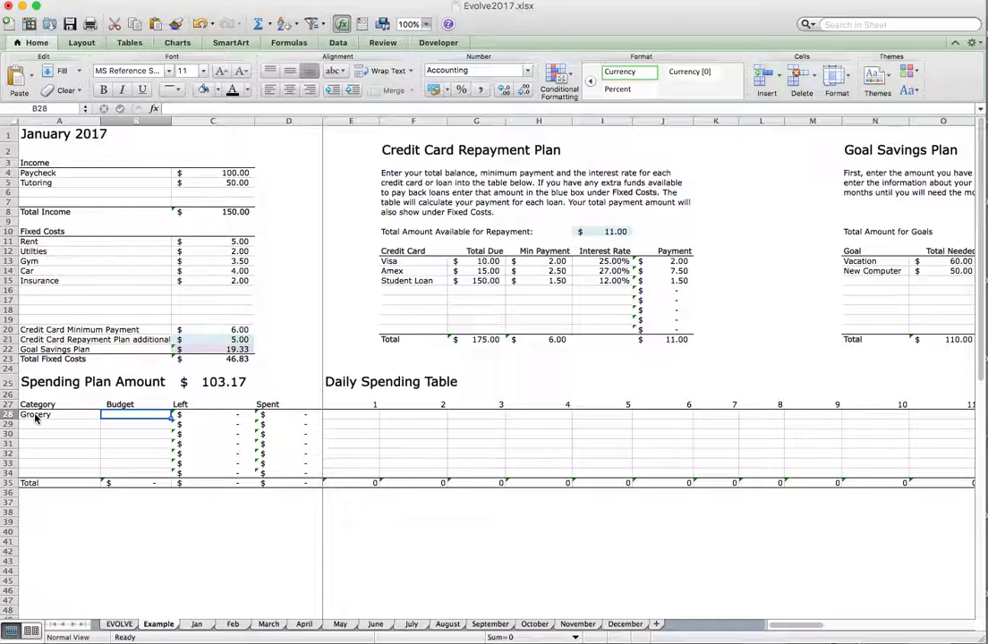
pyautogui.write('50')
pyautogui.press('Return')
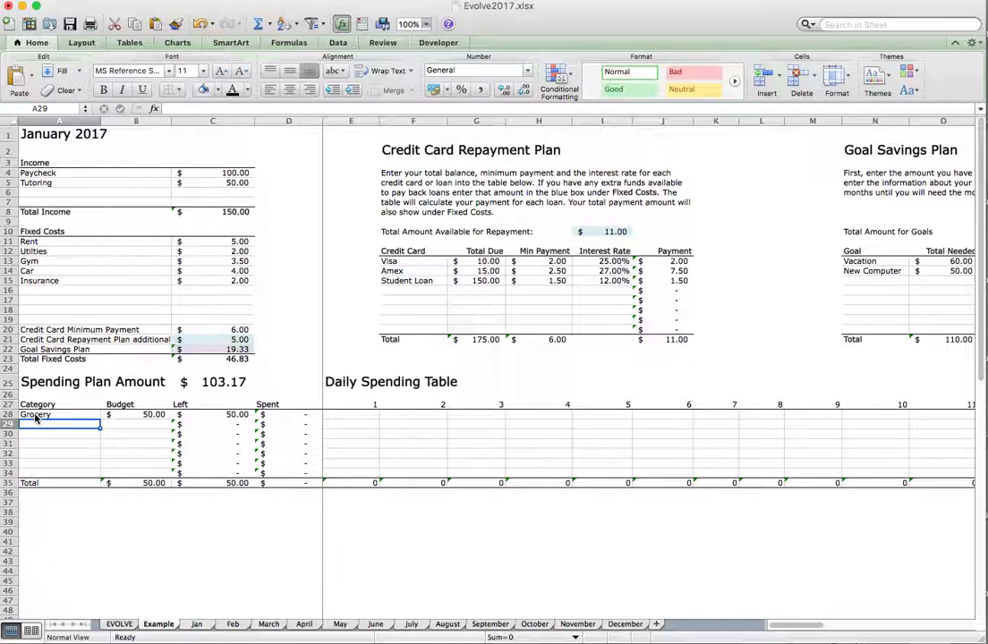
# Add the Out to Eat and Shopping categories below Grocery, each with a budget of 20.
pyautogui.write('Out to Eat')
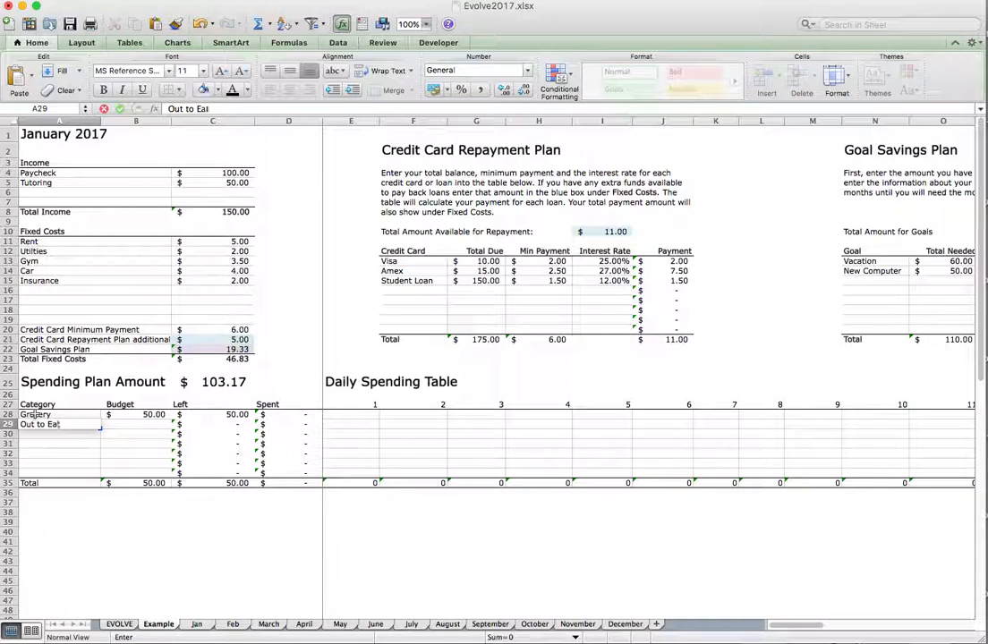
pyautogui.press('Tab')
pyautogui.write('20')
pyautogui.press('Return')
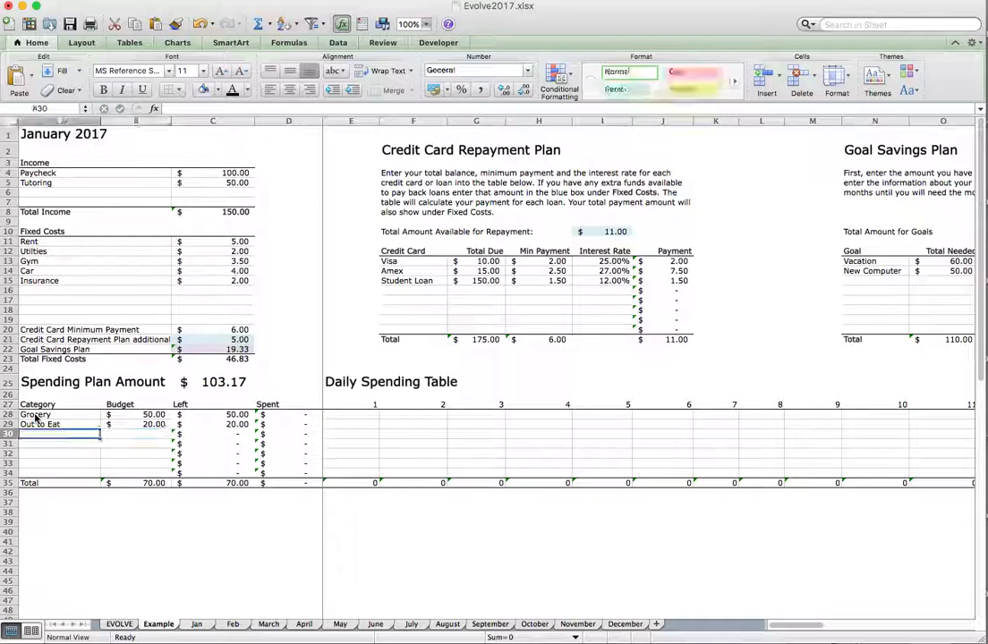
pyautogui.write('Shopping')
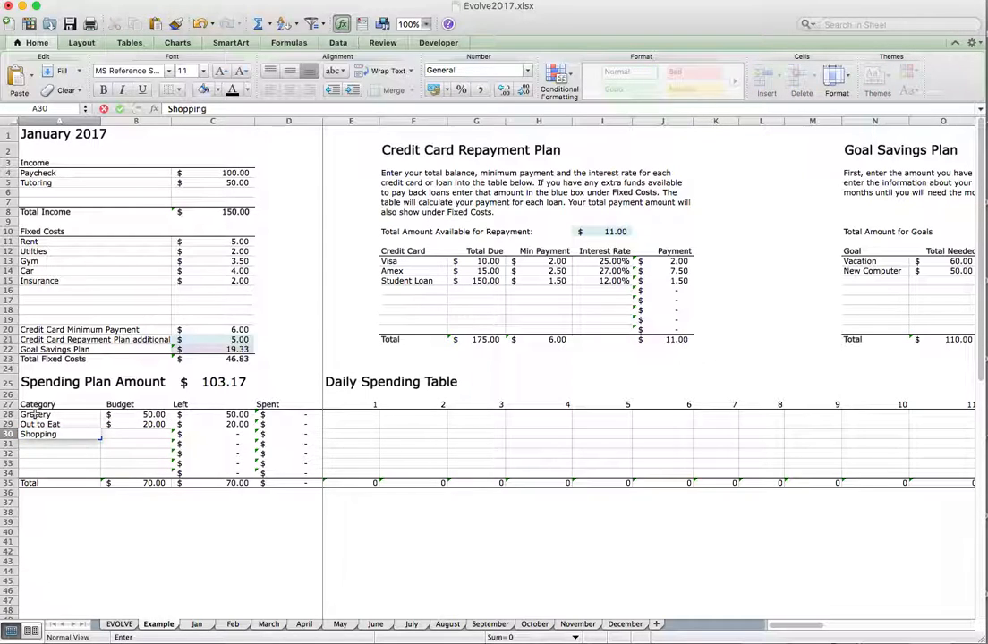
pyautogui.press('Tab')
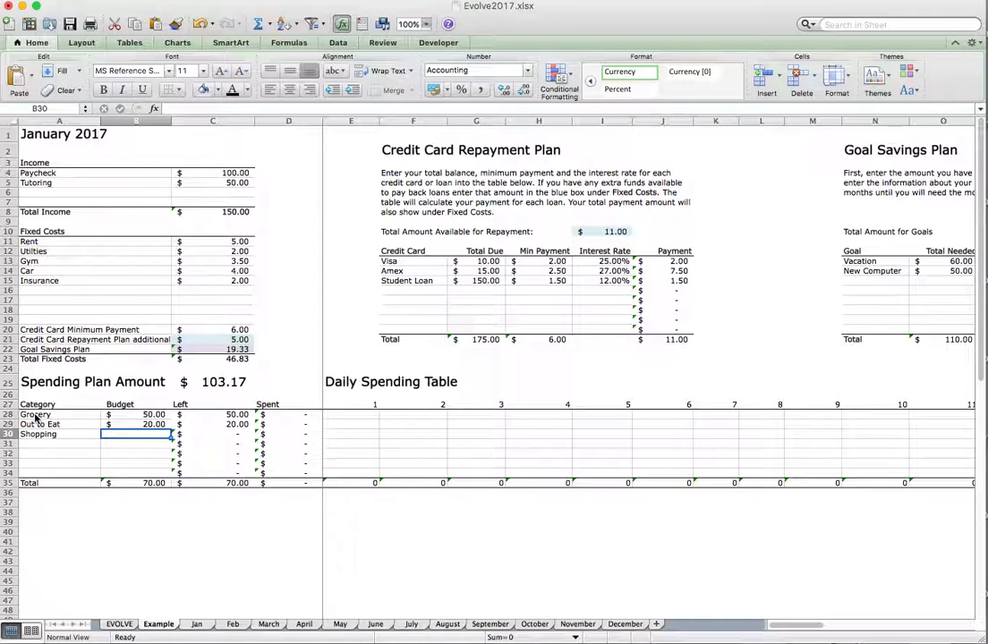
pyautogui.write('20')
pyautogui.press('Return')
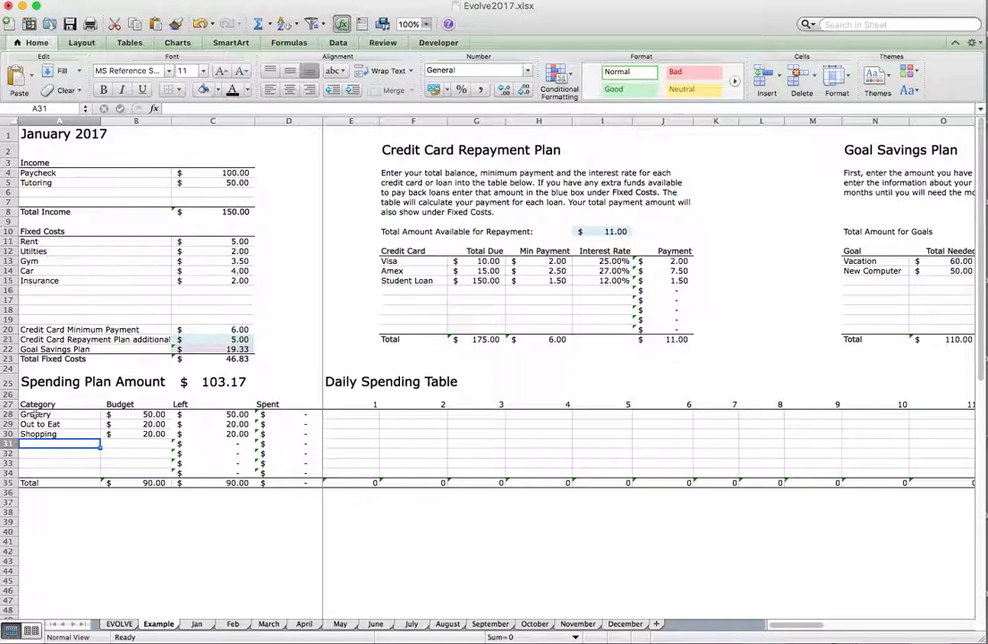
# Add the Starbucks and Movies categories below Shopping, each with a budget of 5.
pyautogui.write('Starbucks')
pyautogui.press('Tab')
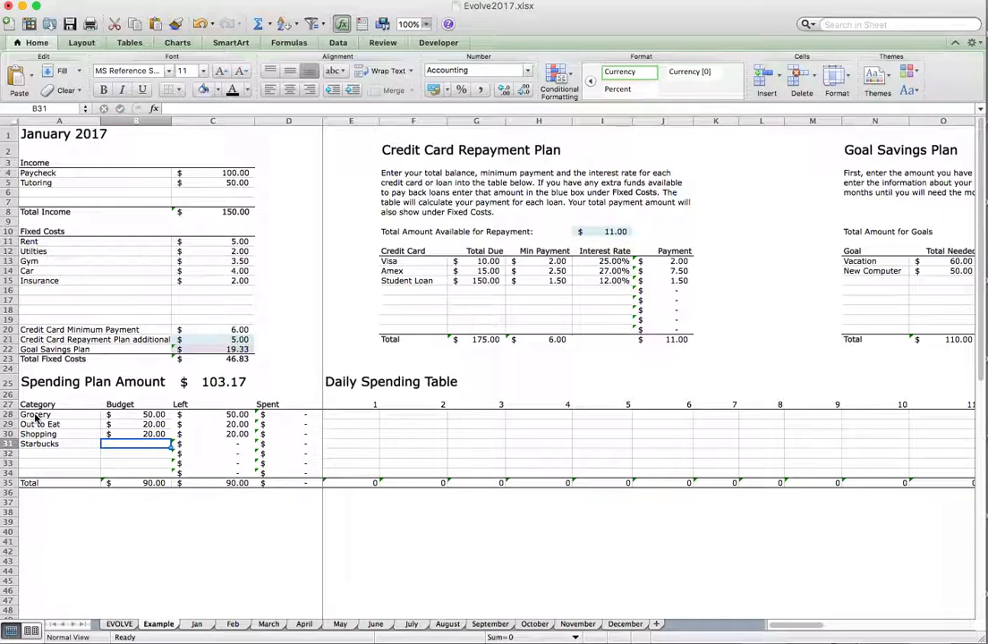
pyautogui.write('5')
pyautogui.press('Return')
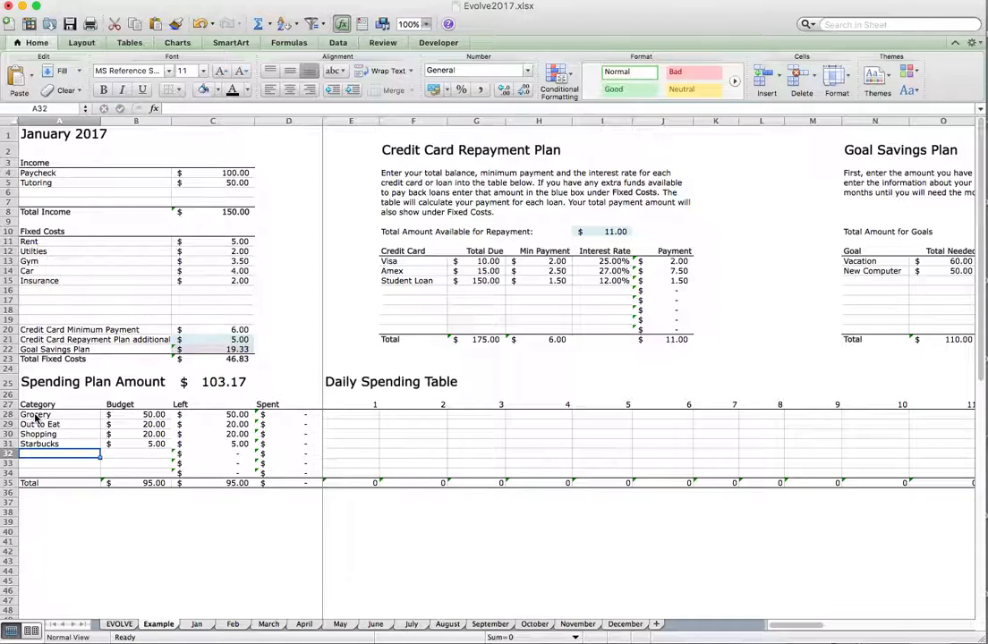
pyautogui.write('Movies')
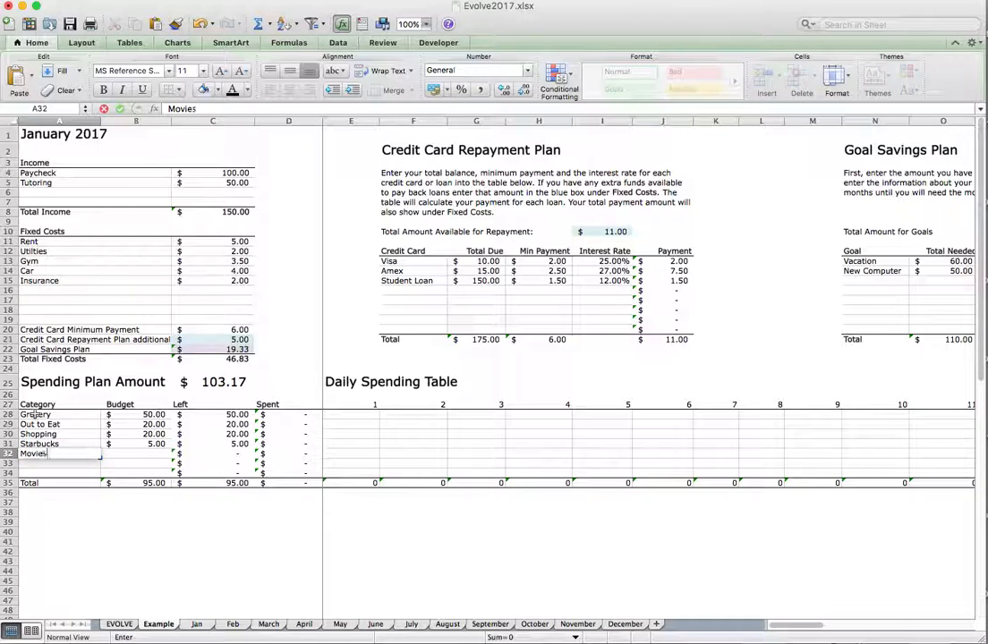
pyautogui.press('Tab')
pyautogui.write('5')
pyautogui.press('Return')
# Add Misc as the last category in row 34, leaving row 33 blank, with a budget of 3.
pyautogui.press('Return')
pyautogui.write('Misc')
pyautogui.press('Tab')
pyautogui.write('3')
pyautogui.press('Tab')
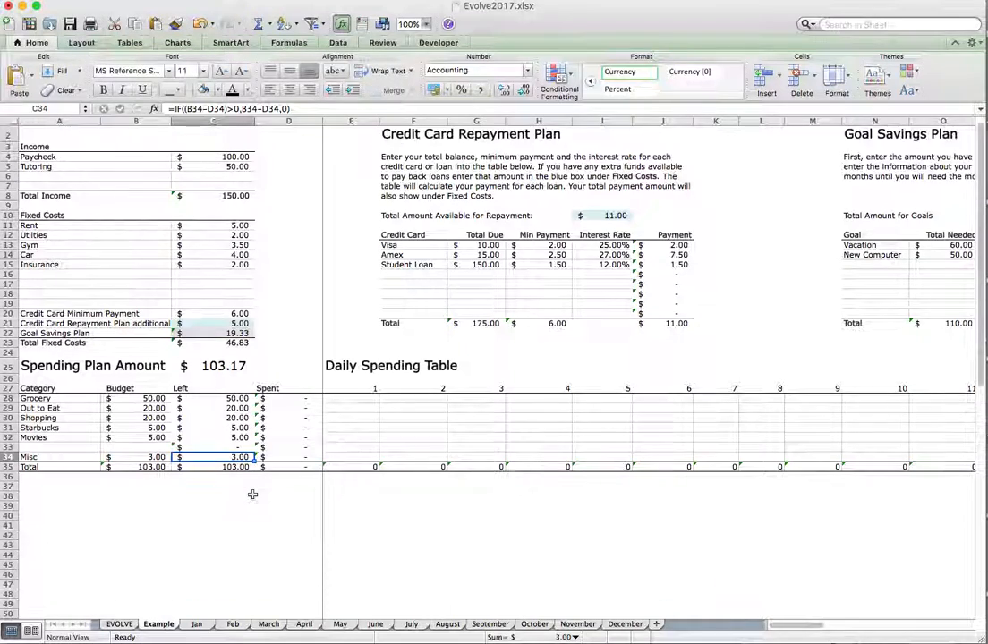
# Record a Grocery expense of 5 on day 1 in the Daily Spending Table.
pyautogui.scroll(-8, 252, 494)
pyautogui.scroll(-3, 253, 494)
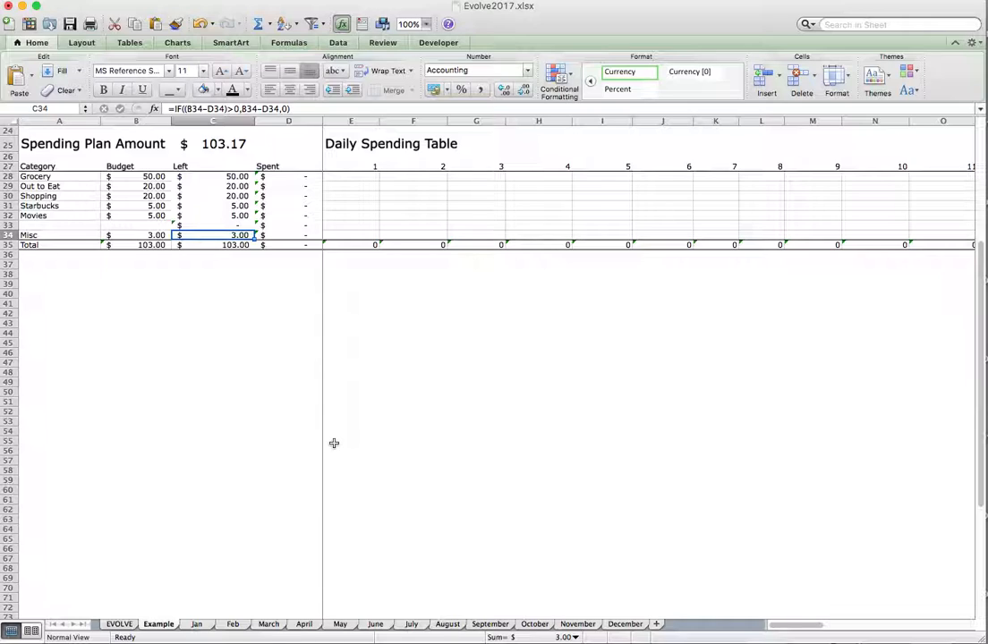
pyautogui.click(368, 179)
pyautogui.write('5')
pyautogui.press('Tab')
# Record an Out to Eat expense of 3.5 on day 4 in the Daily Spending Table.
pyautogui.press('Tab')
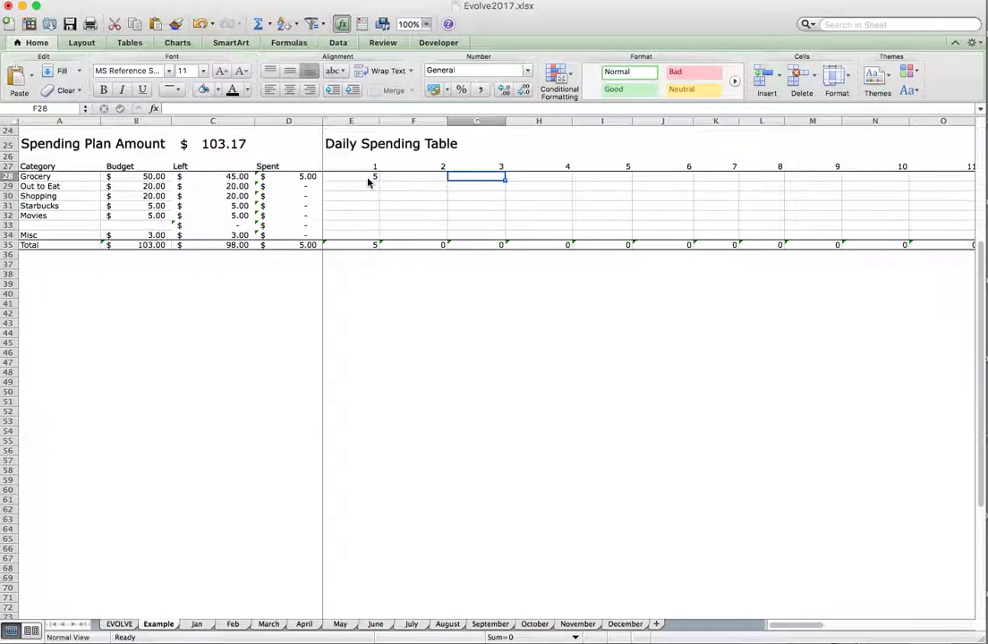
pyautogui.press('Tab')
pyautogui.press('Down')
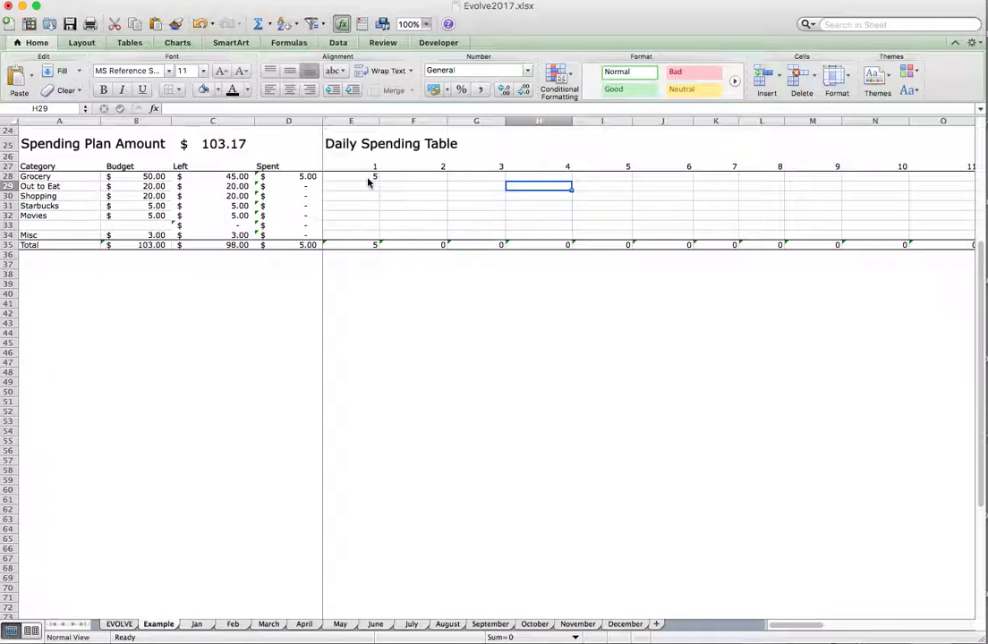
pyautogui.write('3.5')
pyautogui.press('Tab')
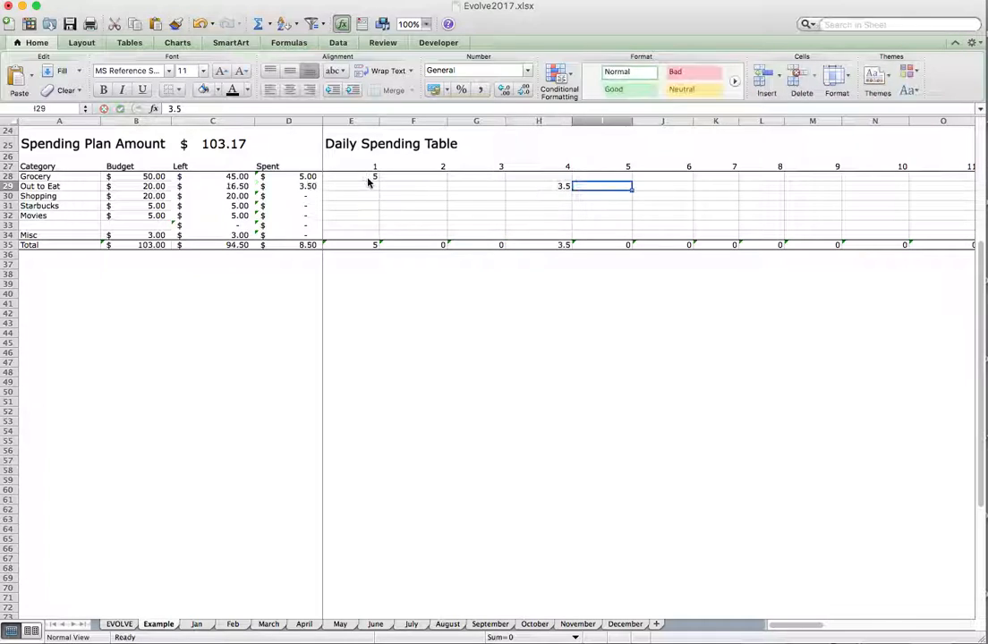
# Record day 7 expenses of 5 for Shopping and 2.5 for Starbucks in the Daily Spending Table.
pyautogui.press('Down')
pyautogui.press('Tab')
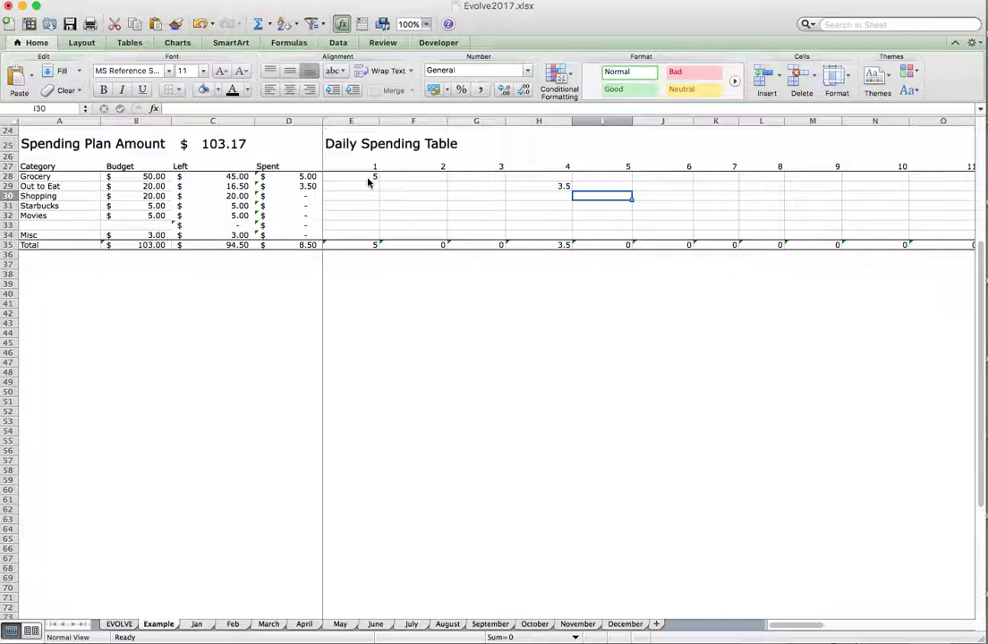
pyautogui.press('Tab')
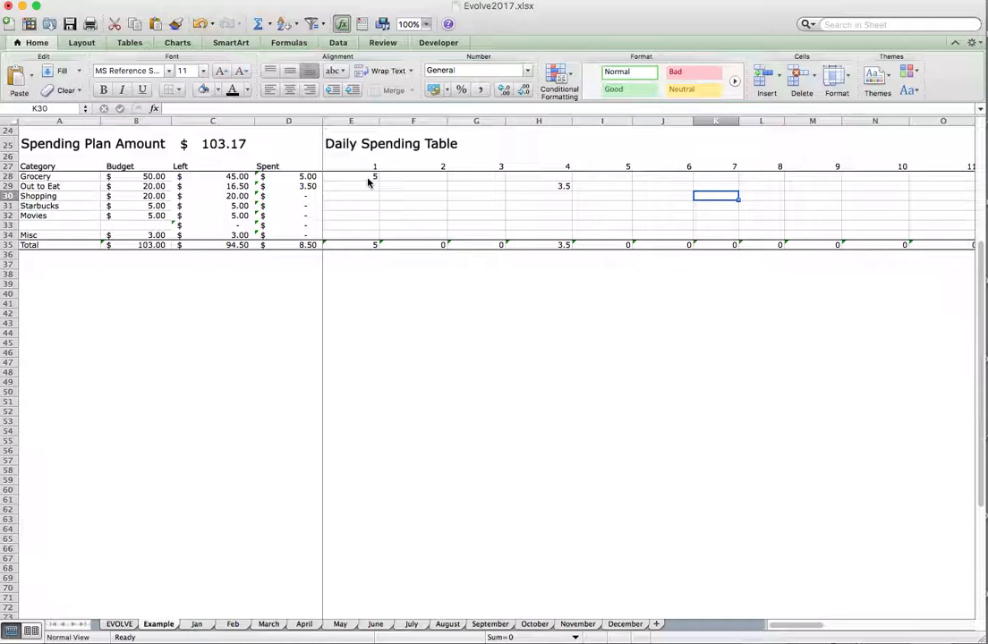
pyautogui.write('5')
pyautogui.press('Return')
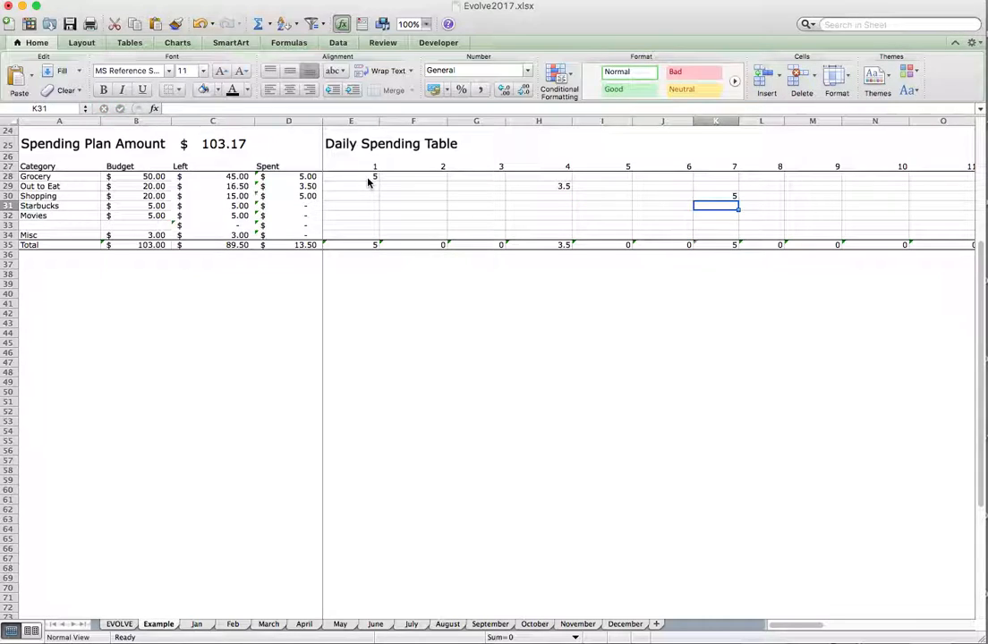
pyautogui.write('2.5')
pyautogui.press('Return')
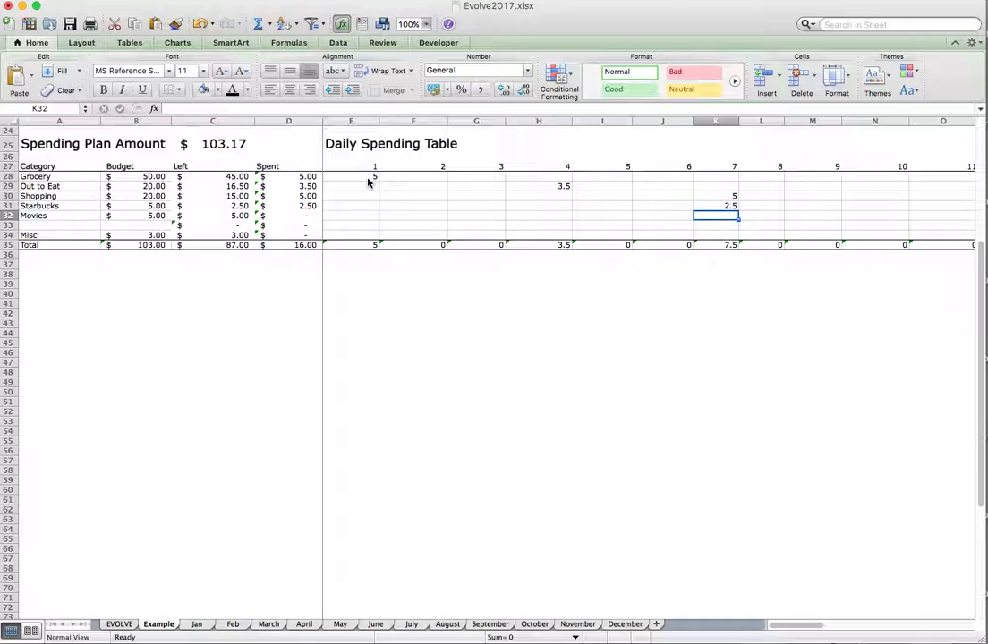
# Record a Shopping expense of 16 on day 8 in the Daily Spending Table.
pyautogui.press('Up')
pyautogui.press('Right')
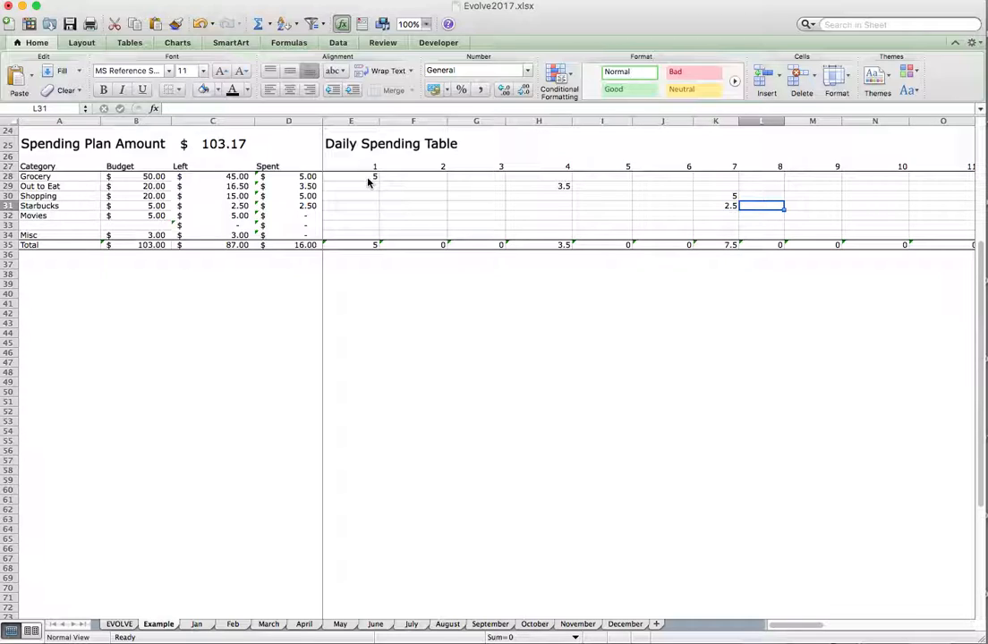
pyautogui.press('Up')
pyautogui.write('16')
pyautogui.press('Return')
# Review the Shopping category's Spent amount in D30 and its Left amount in C30.
pyautogui.press('Left')
pyautogui.press('Left')
pyautogui.press('Left')
pyautogui.press('Left')
pyautogui.press('Left')
pyautogui.press('Left')
pyautogui.press('Left')
pyautogui.press('Left')
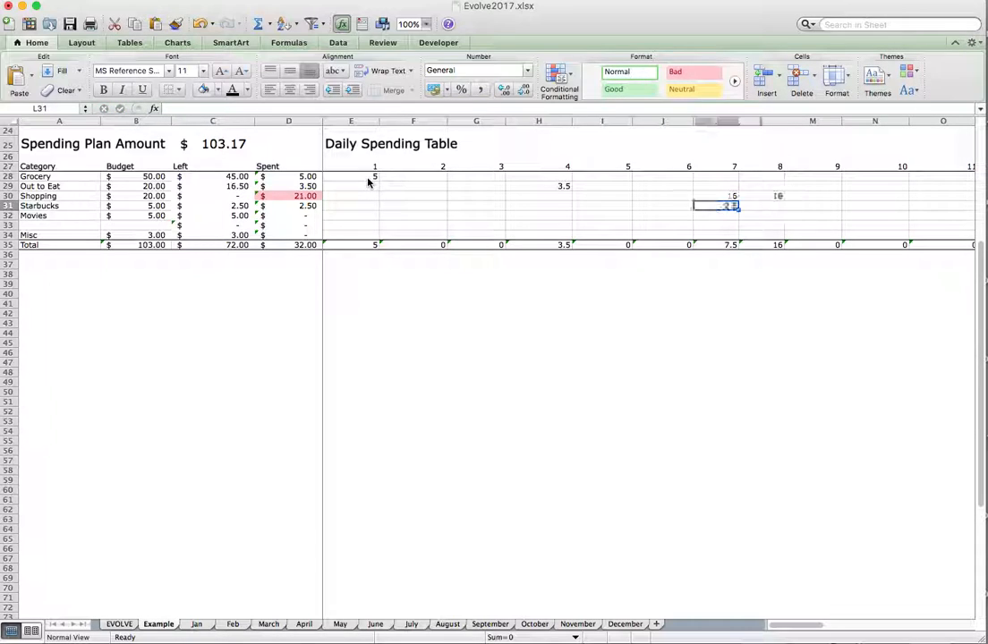
pyautogui.press('Up')
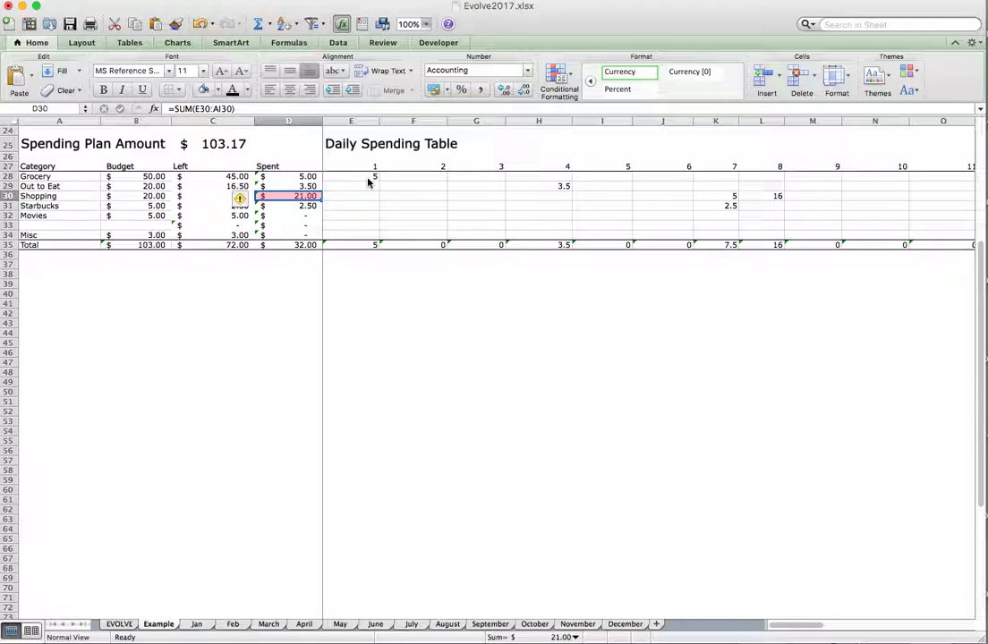
pyautogui.press('Left')
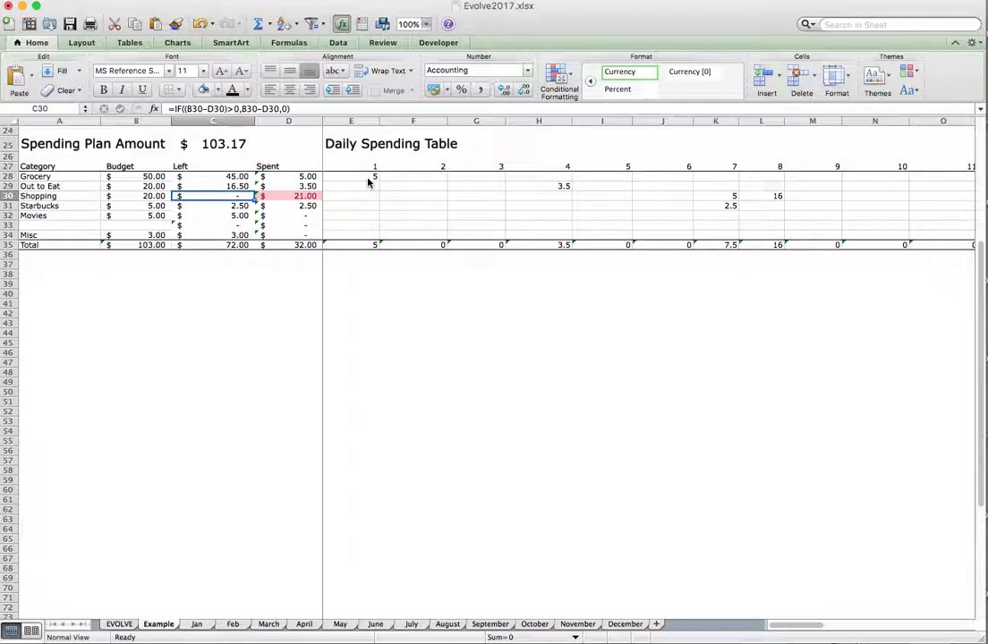